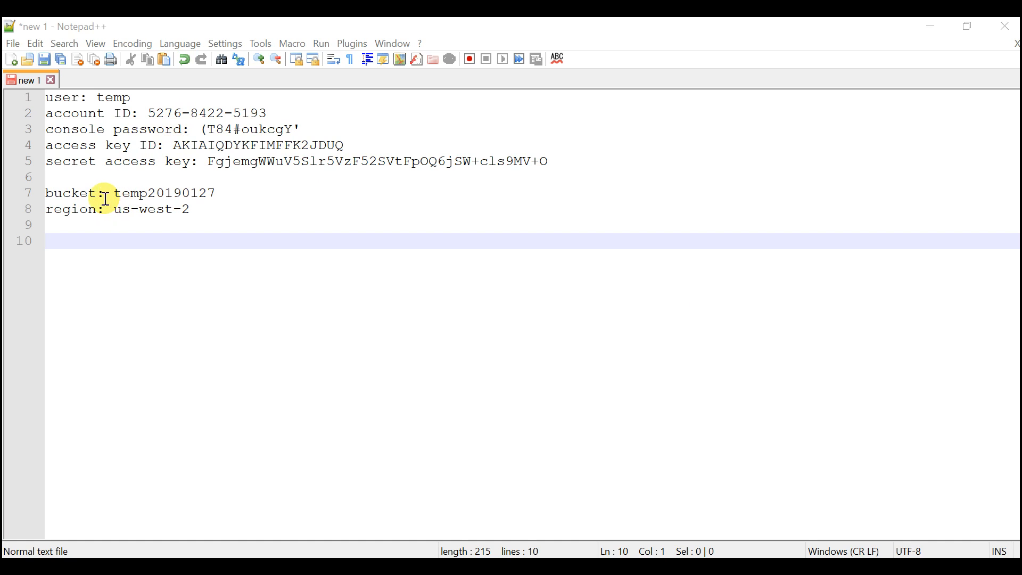
# - Highlight the access key ID and secret access key lines in the notes, followed by the bucket and region lines
pyautogui.moveTo(564, 162); pyautogui.dragTo(387, 162)
pyautogui.moveTo(83, 146); pyautogui.dragTo(10, 146)
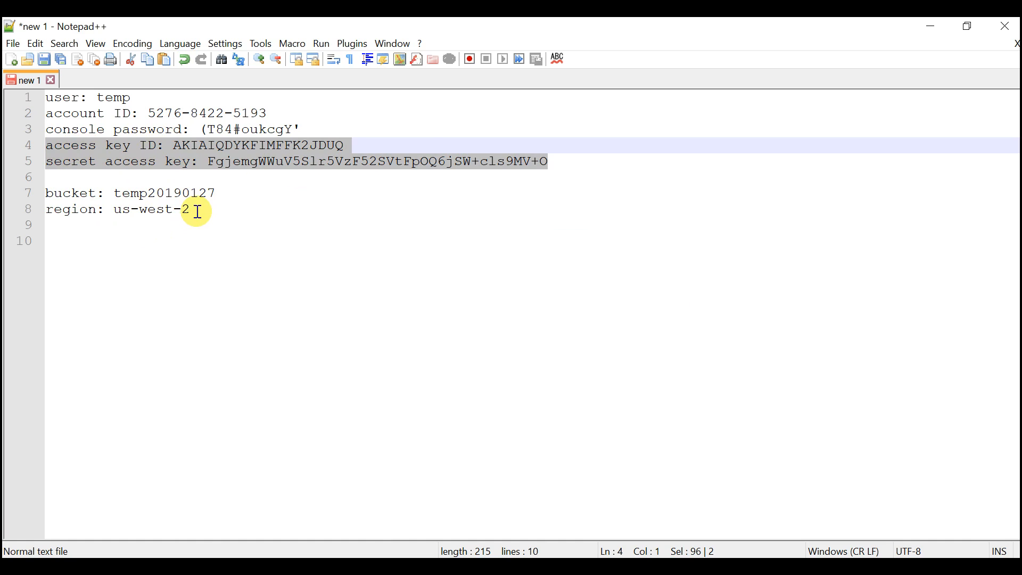
pyautogui.moveTo(198, 212); pyautogui.dragTo(45, 193)
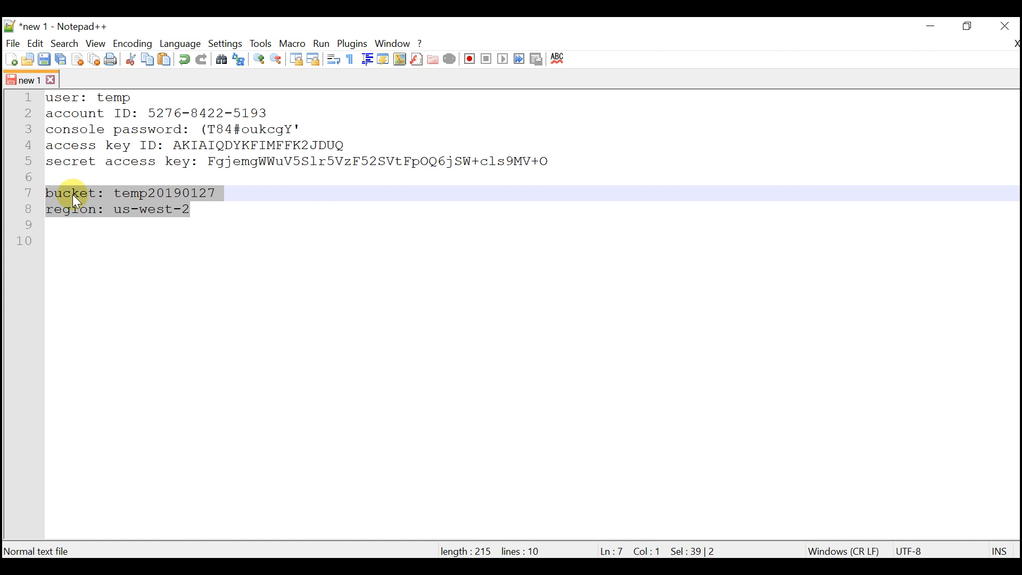
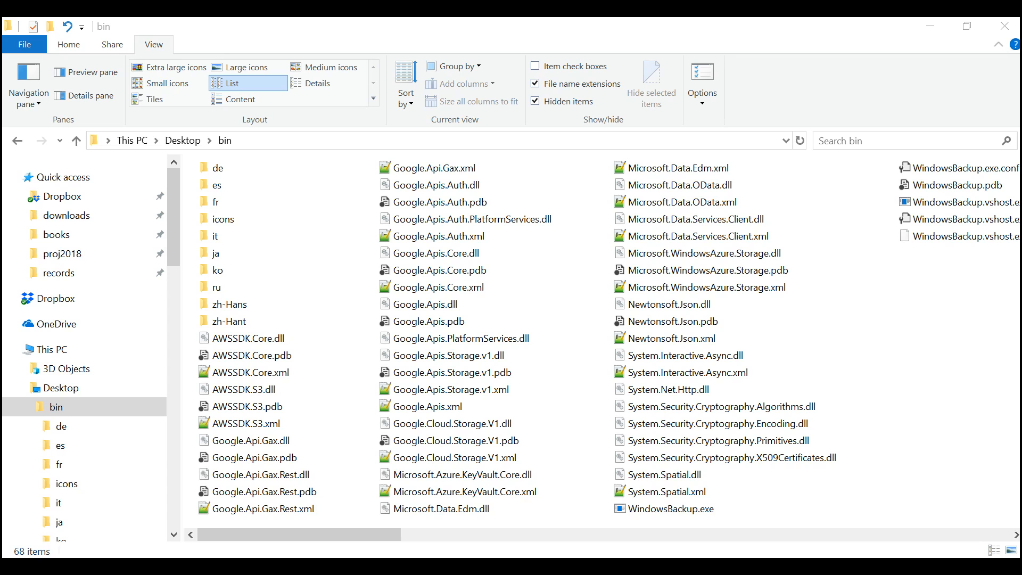
# - Launch WindowsBackup.exe from the bin folder and move its window clear of the first folder entries
pyautogui.click(241, 168)
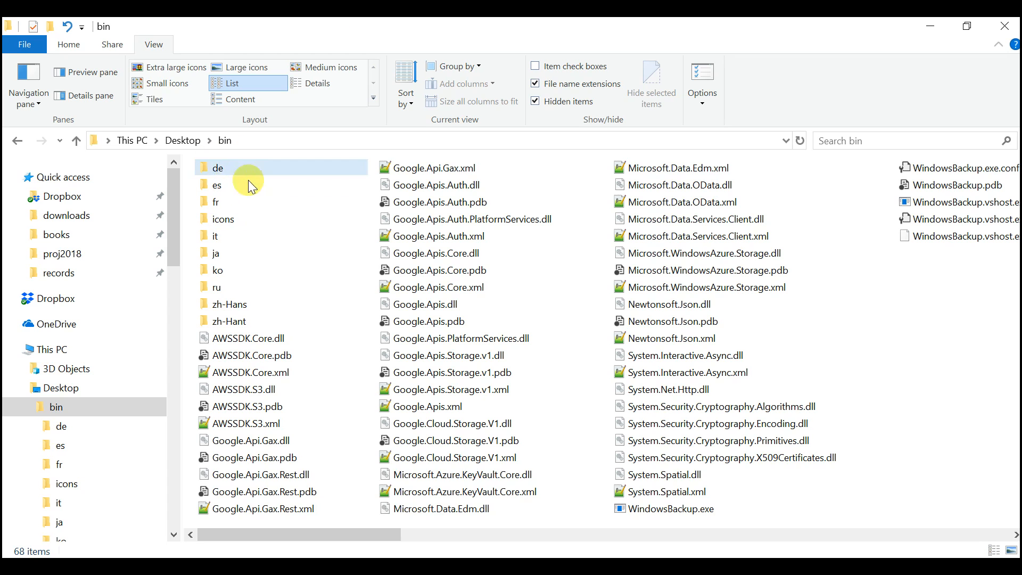
pyautogui.click(753, 512)
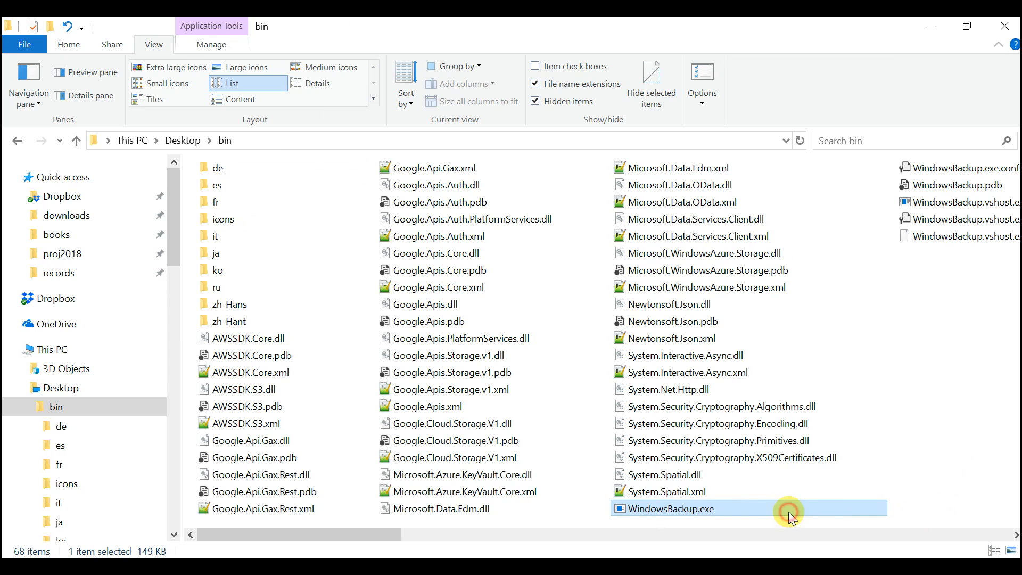
pyautogui.press('Return')
pyautogui.moveTo(312, 108); pyautogui.dragTo(490, 184)
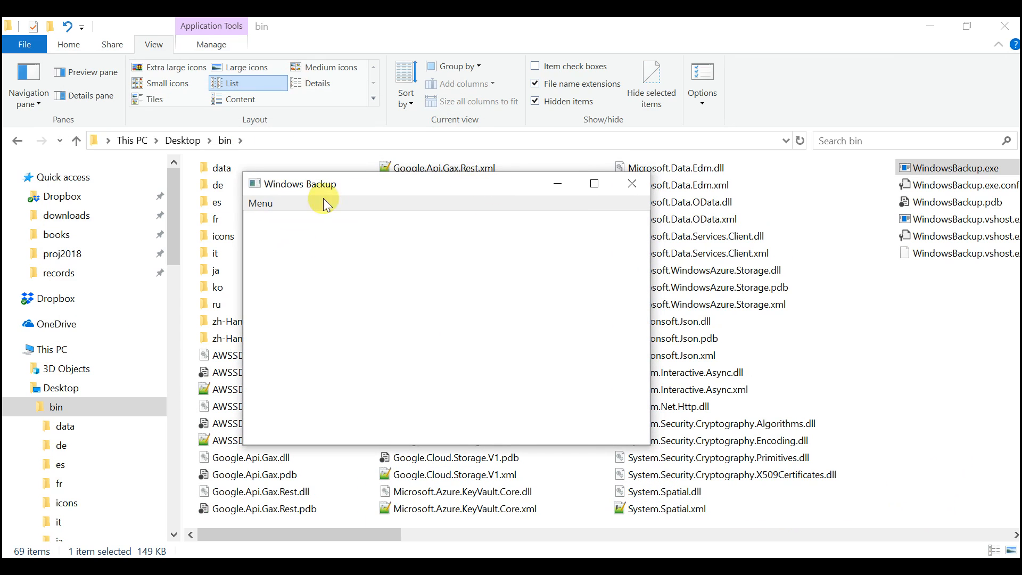
# - Open the data folder inside bin and examine the settings.xml and fnr.tsv files
pyautogui.doubleClick(221, 171)
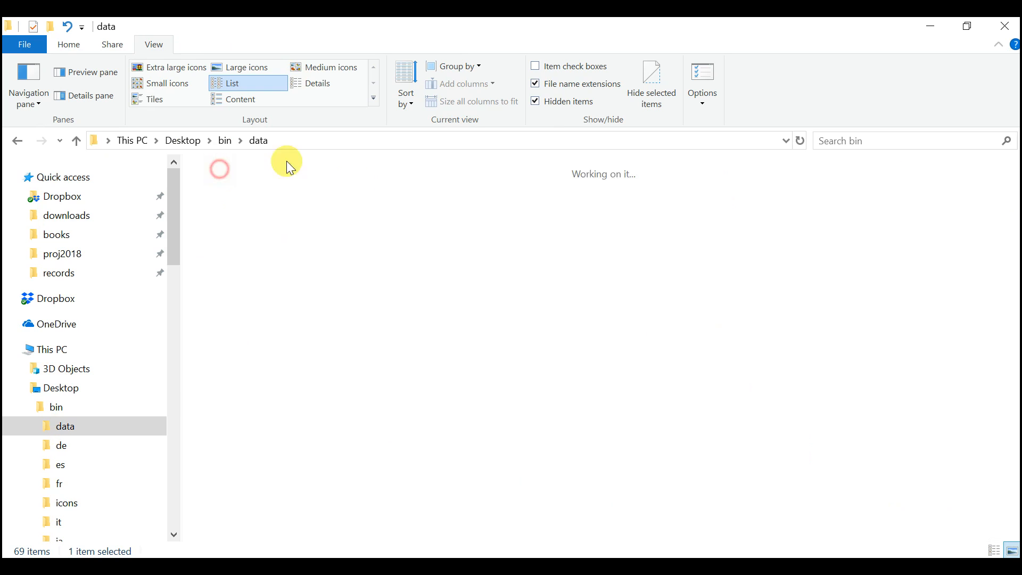
pyautogui.click(330, 208)
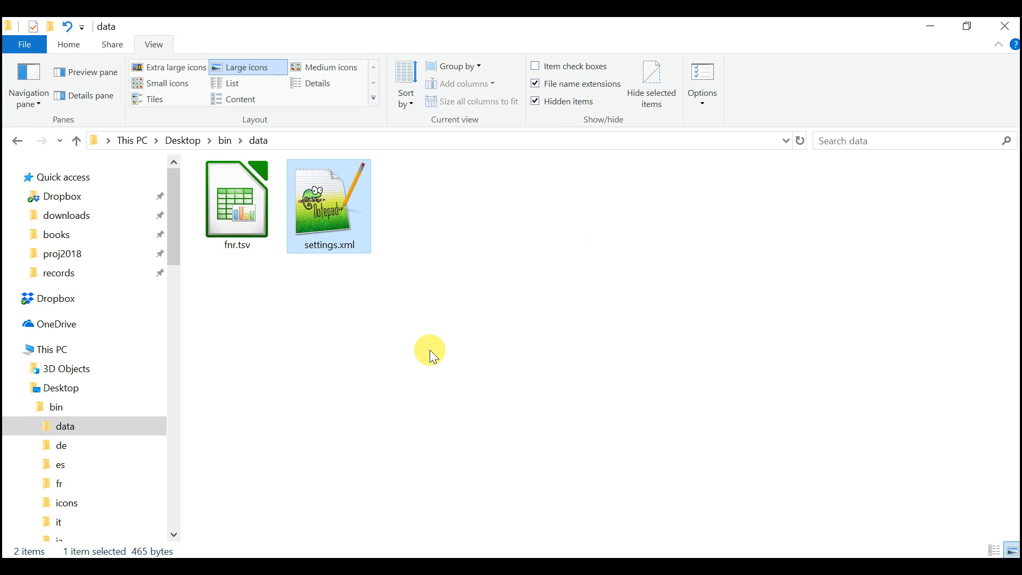
pyautogui.press('Left')
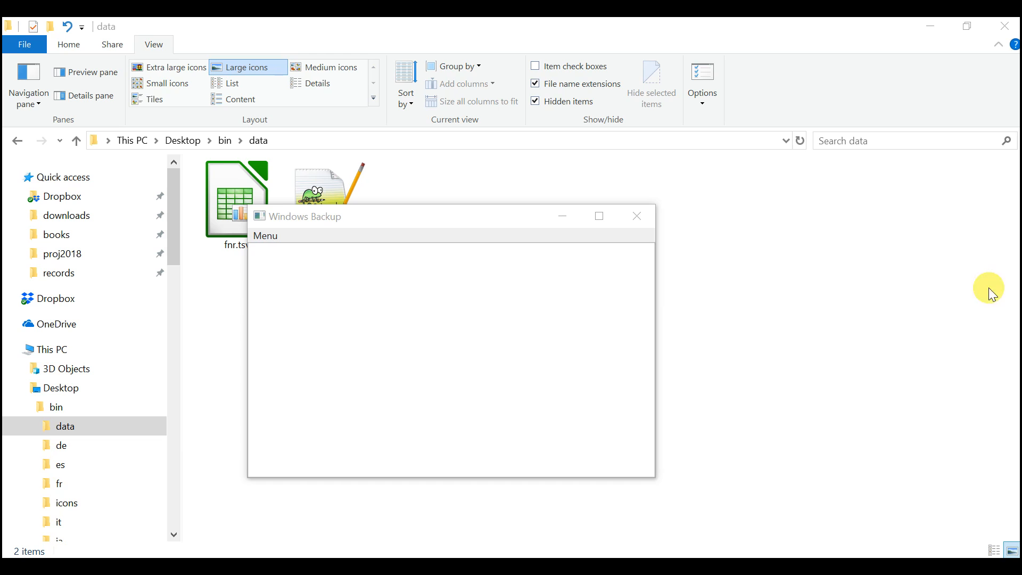
# - Open the backup program's Setup window on Cloud Accounts and arrange it beside the notes with the AWS details
pyautogui.click(264, 236)
pyautogui.click(294, 293)
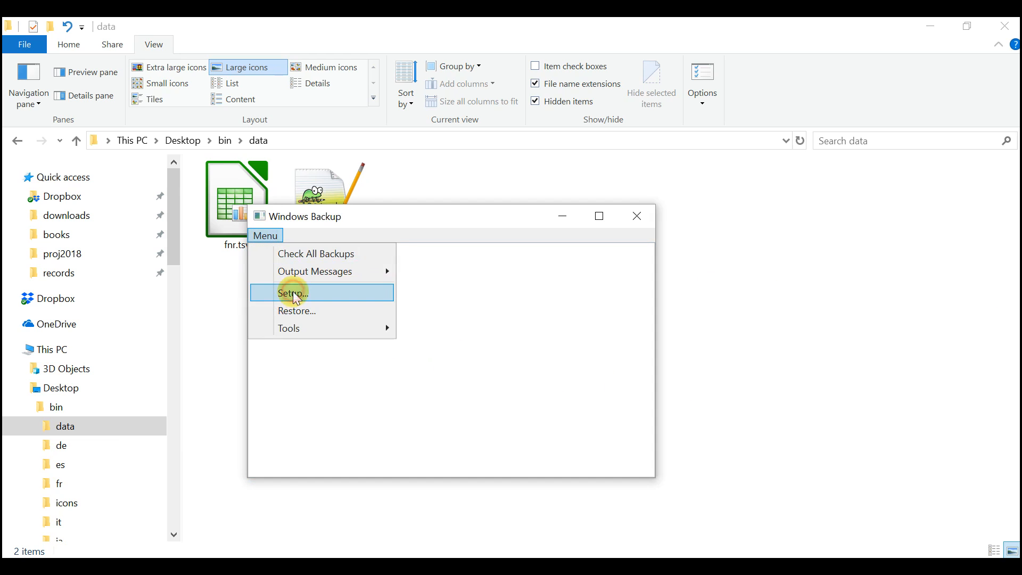
pyautogui.click(177, 183)
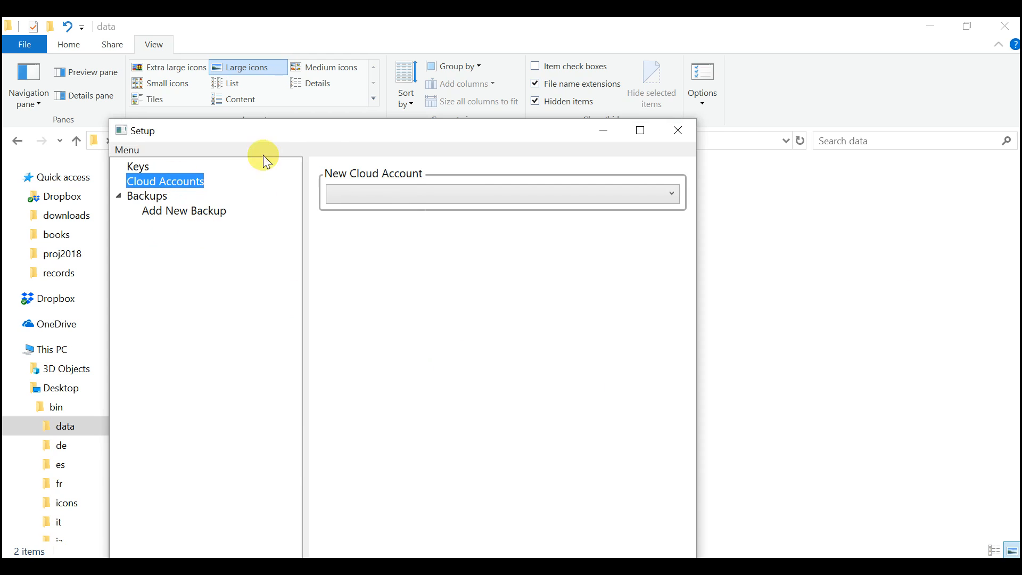
pyautogui.moveTo(286, 130); pyautogui.dragTo(602, 67)
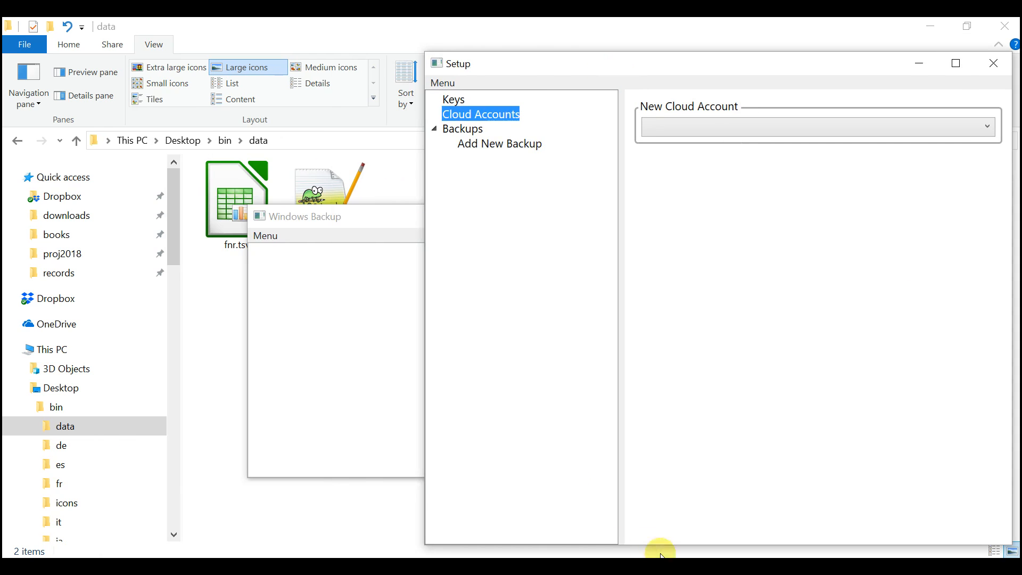
pyautogui.click(661, 565)
pyautogui.click(206, 139)
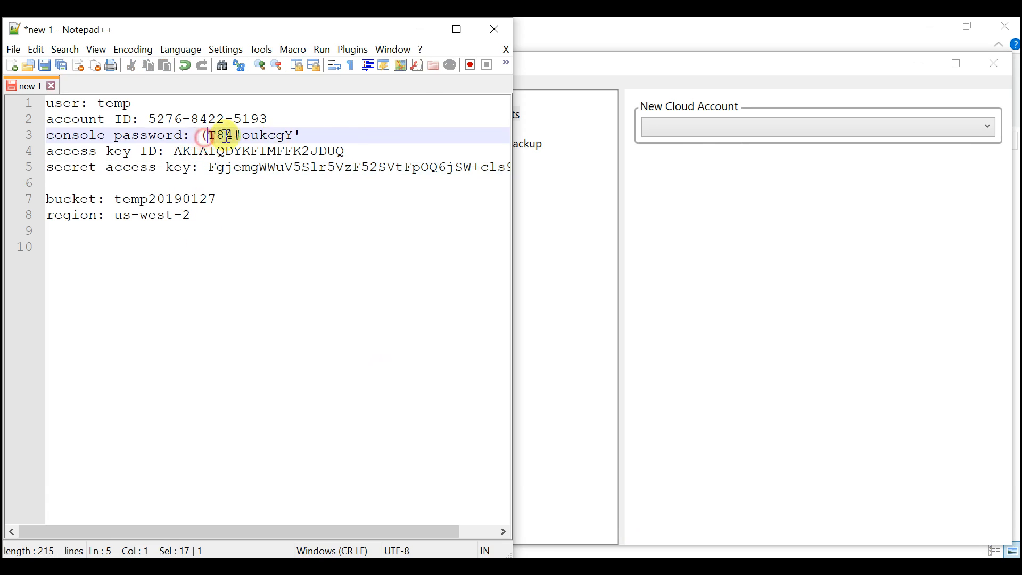
# - View the new cloud account fields for the Azure Blob and GCP Storage types
pyautogui.click(704, 128)
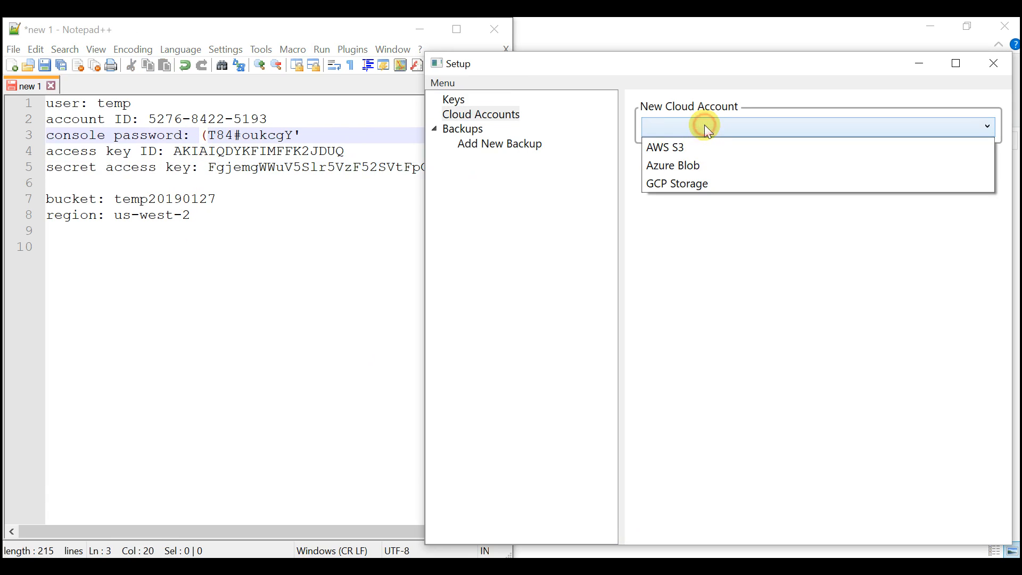
pyautogui.click(698, 164)
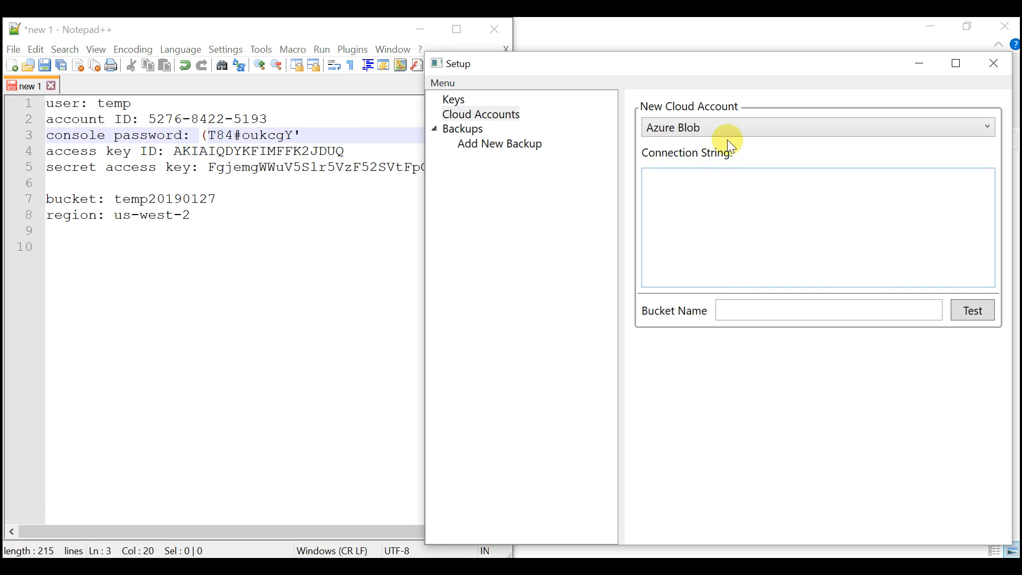
pyautogui.click(727, 126)
pyautogui.click(715, 181)
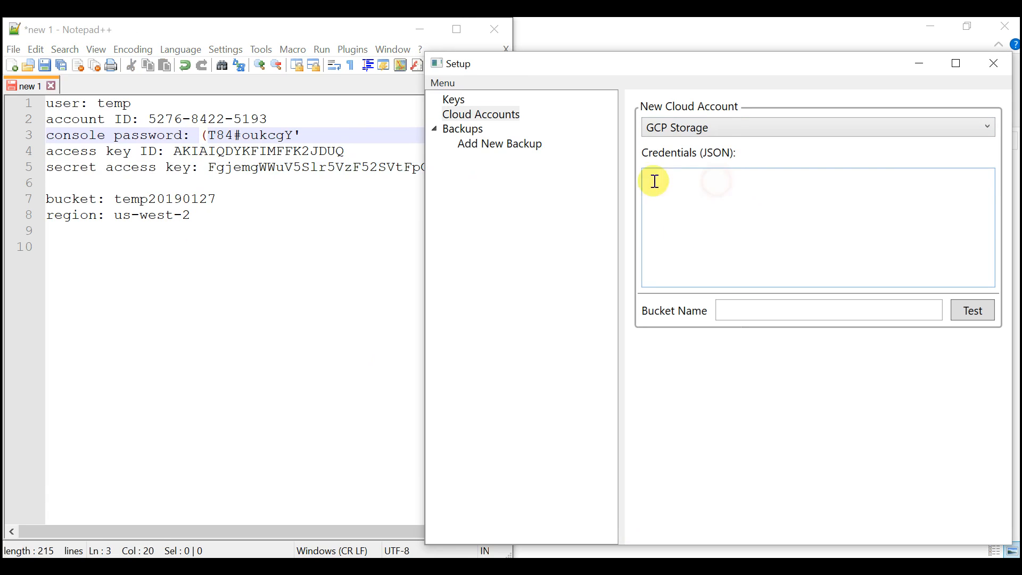
# - Choose AWS S3 as the new cloud account type and copy the access key ID from the notes into Access ID
pyautogui.click(718, 126)
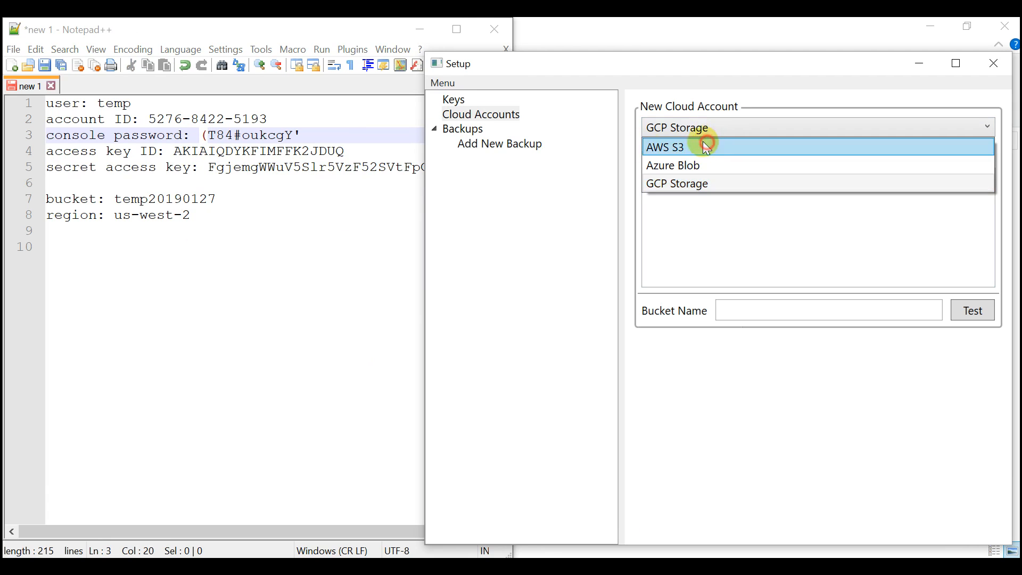
pyautogui.click(709, 145)
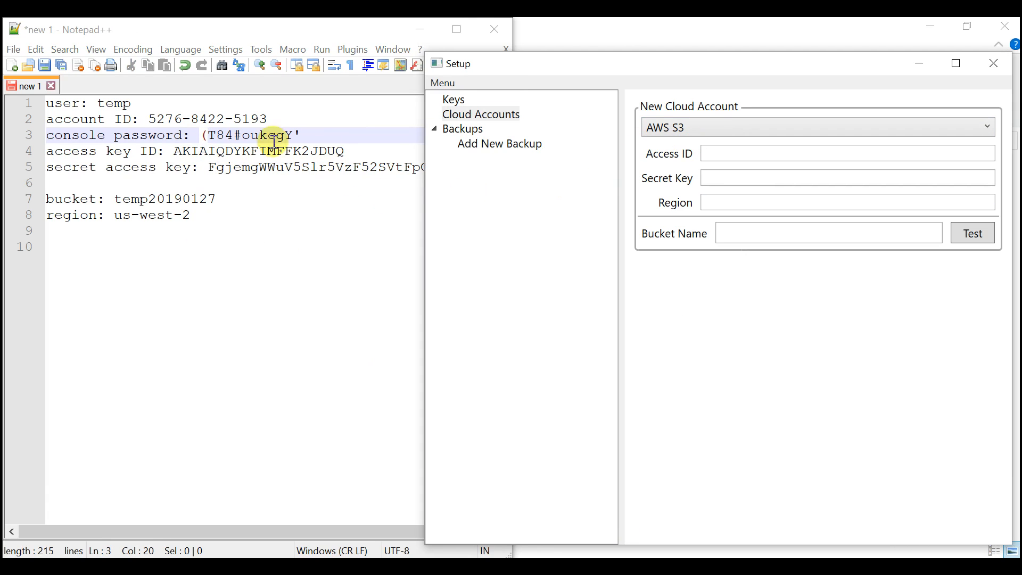
pyautogui.click(203, 154)
pyautogui.moveTo(173, 151); pyautogui.dragTo(361, 149)
pyautogui.hotkey('ctrl', 'c')
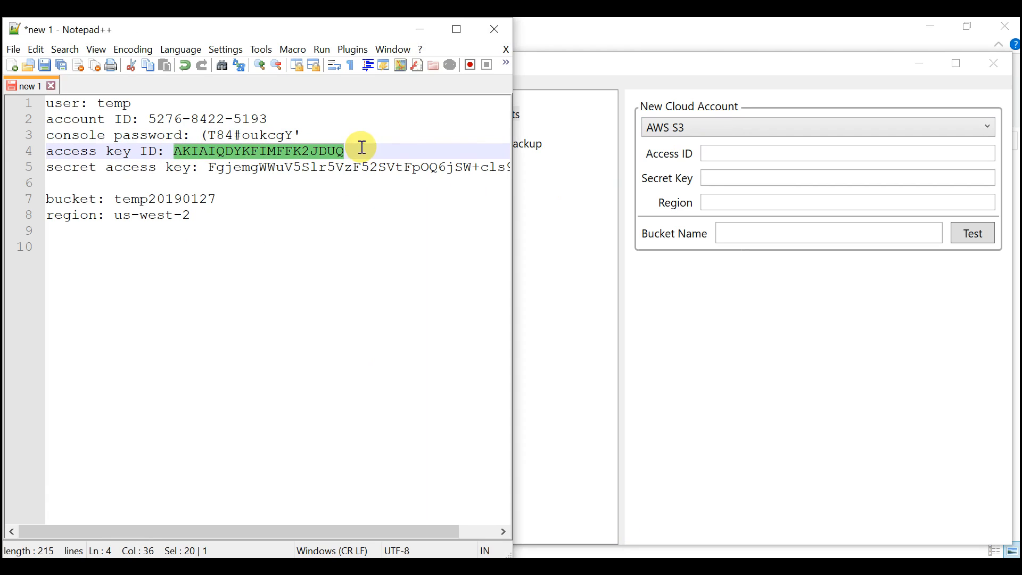
pyautogui.click(711, 153)
pyautogui.hotkey('ctrl', 'v')
# - Copy the secret access key from the notes into the account's Secret Key field
pyautogui.click(300, 177)
pyautogui.moveTo(207, 168); pyautogui.dragTo(632, 159)
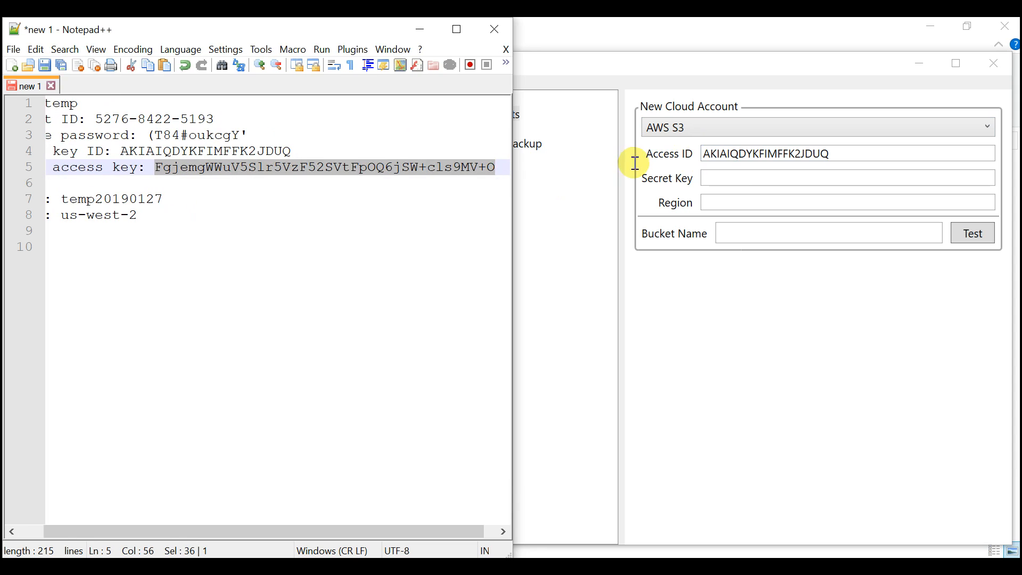
pyautogui.click(735, 180)
pyautogui.hotkey('ctrl', 'v')
# - Copy the bucket name temp20190127 from the notes into the new account's Bucket Name
pyautogui.click(367, 212)
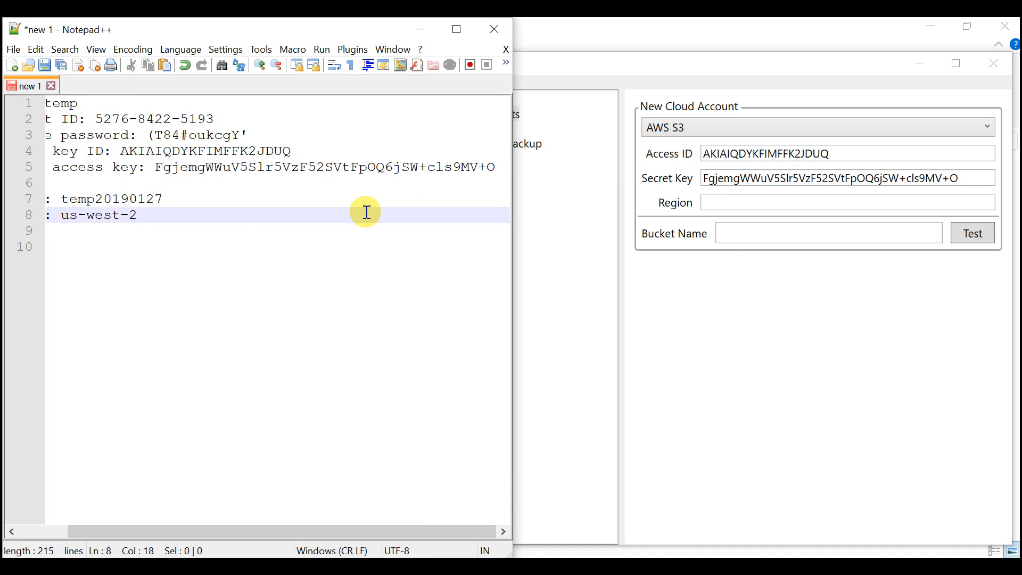
pyautogui.press('Up')
pyautogui.press('End')
pyautogui.hotkey('shift', 'Home')
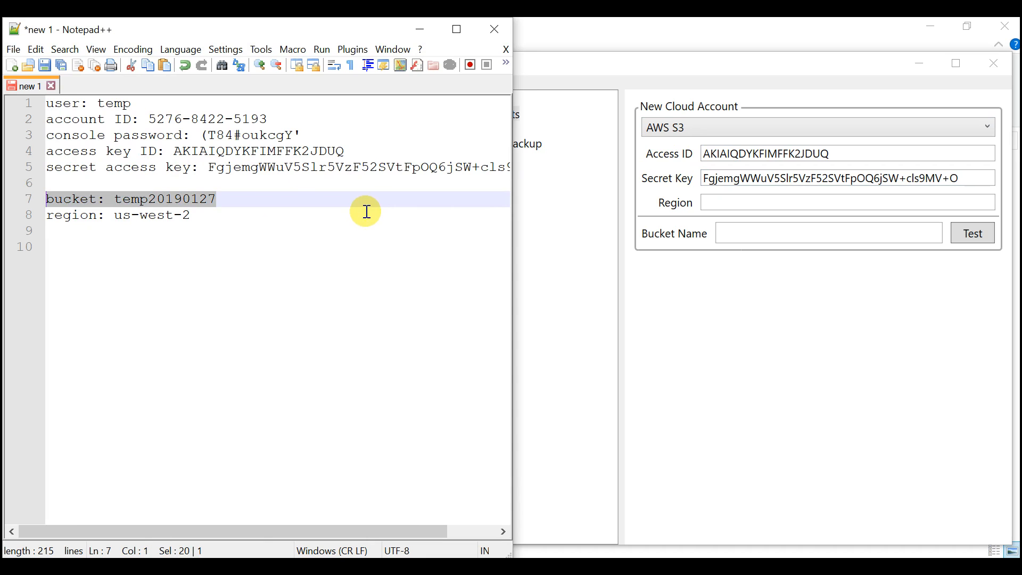
pyautogui.doubleClick(194, 200)
pyautogui.hotkey('ctrl', 'c')
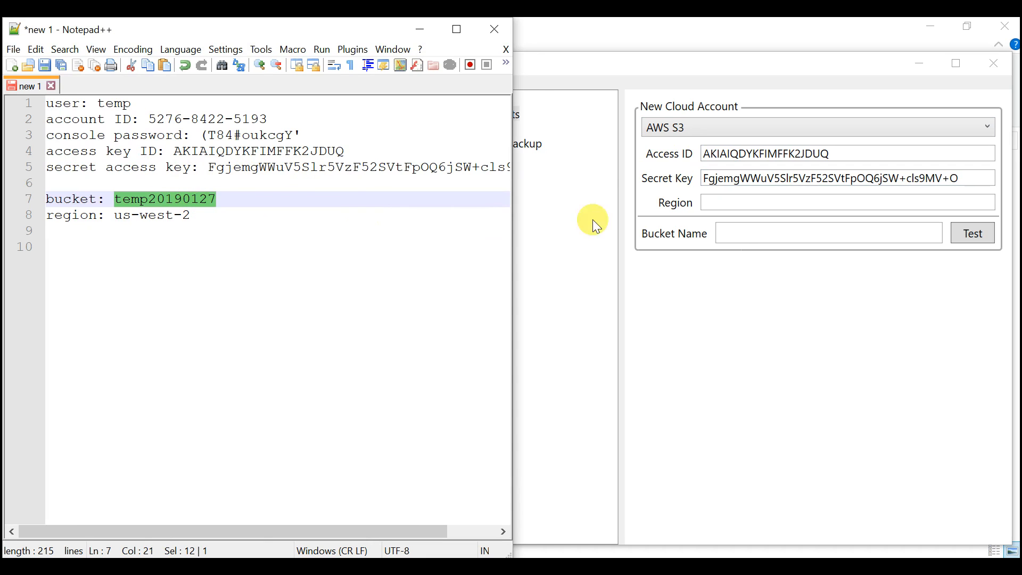
pyautogui.click(736, 233)
pyautogui.hotkey('ctrl', 'v')
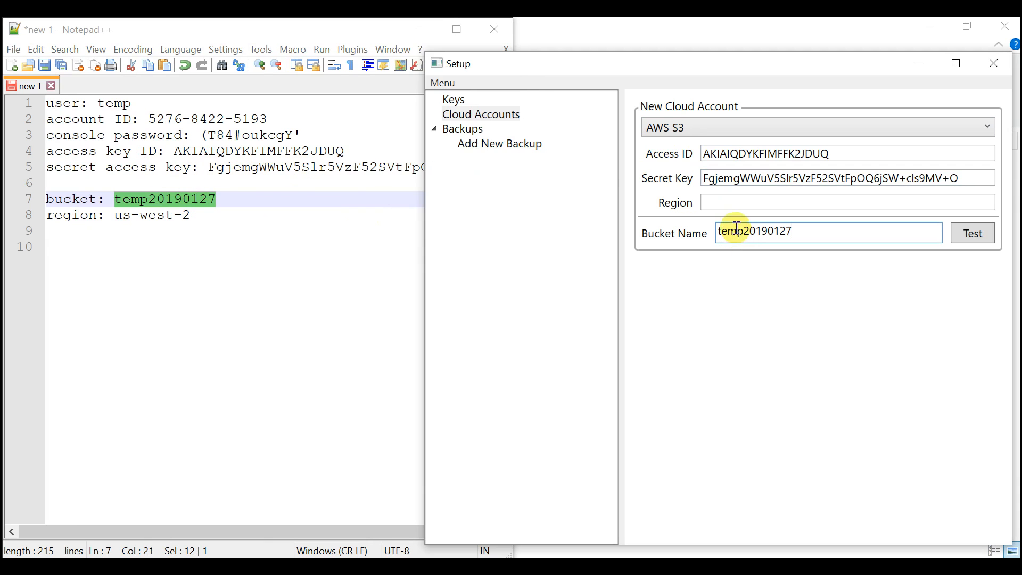
# - Copy the region us-west-2 from the notes into the account's Region and test access to the bucket
pyautogui.click(202, 220)
pyautogui.keyDown('shift'); pyautogui.click(115, 217); pyautogui.keyUp('shift')
pyautogui.hotkey('ctrl', 'c')
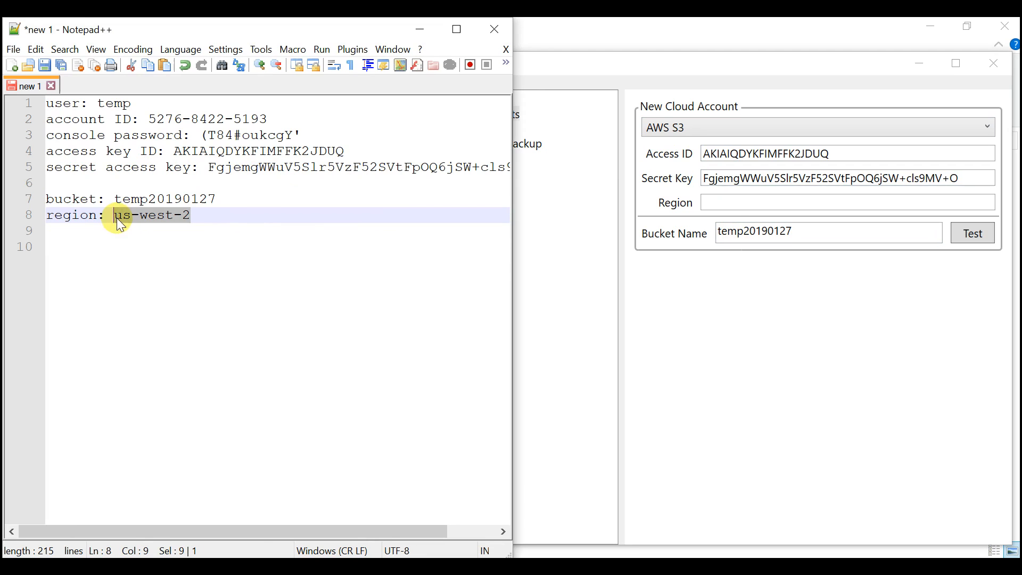
pyautogui.click(742, 205)
pyautogui.hotkey('ctrl', 'v')
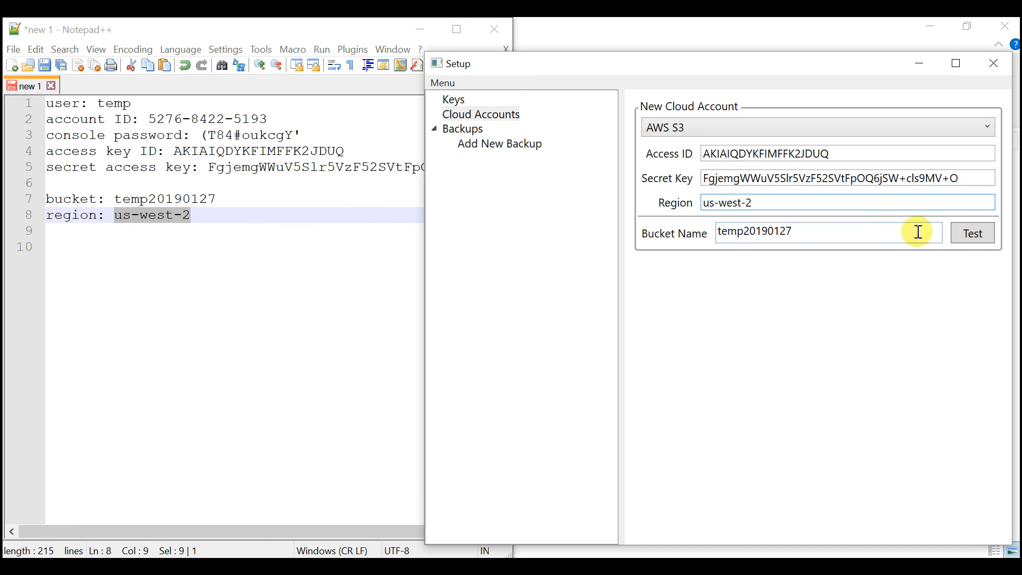
pyautogui.click(969, 233)
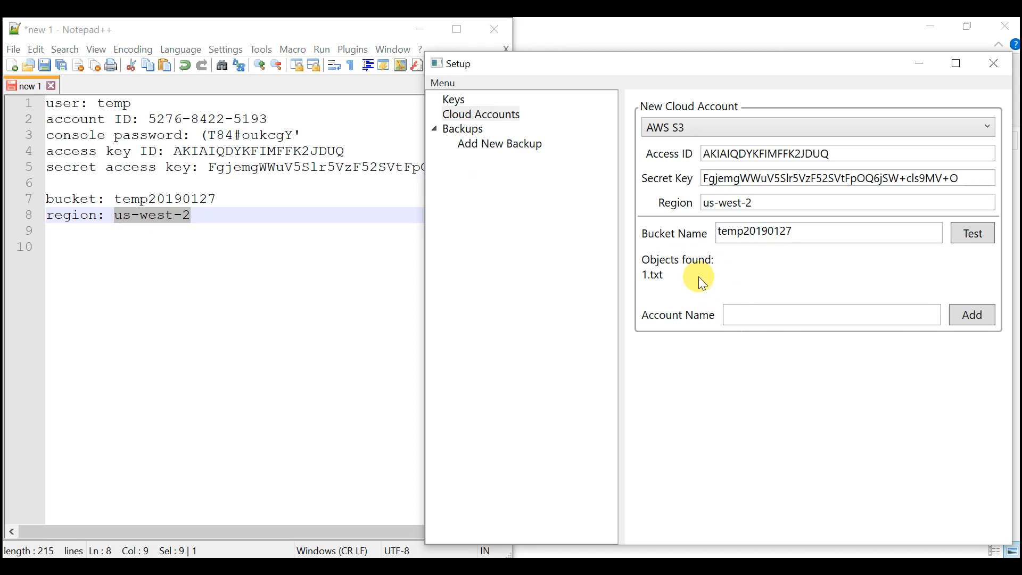
# - Name the cloud account AWS S3 and add it
pyautogui.click(753, 306)
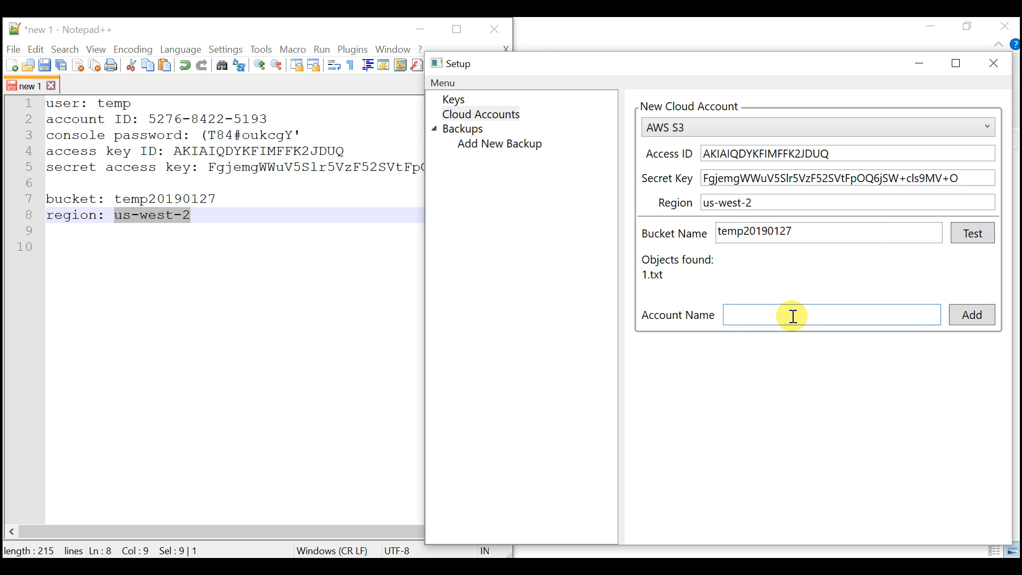
pyautogui.write('AWS S3')
pyautogui.click(972, 316)
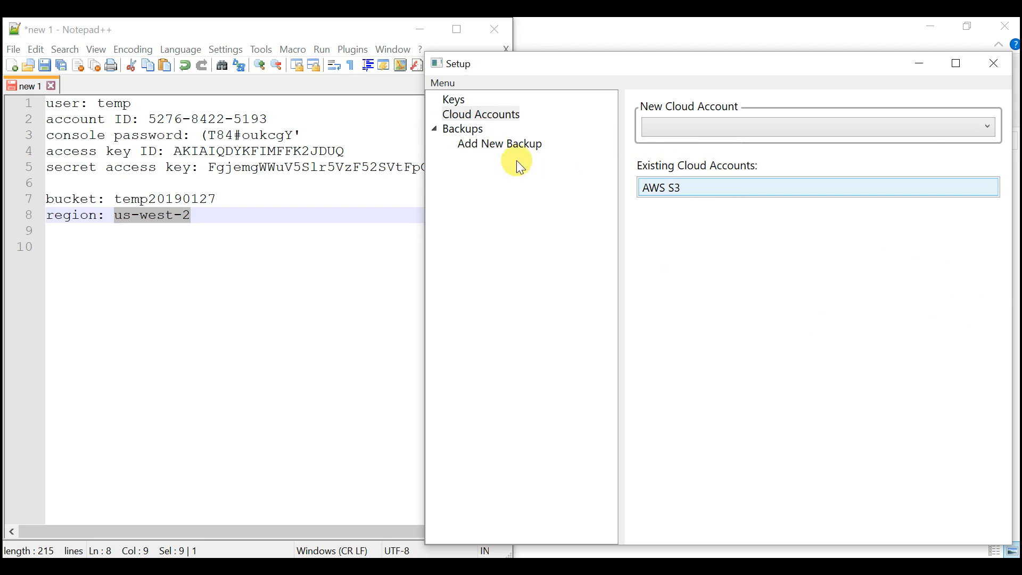
# - Start a new backup and set its source to the folder path E:\temp\temp, copied from the file explorer
pyautogui.click(476, 145)
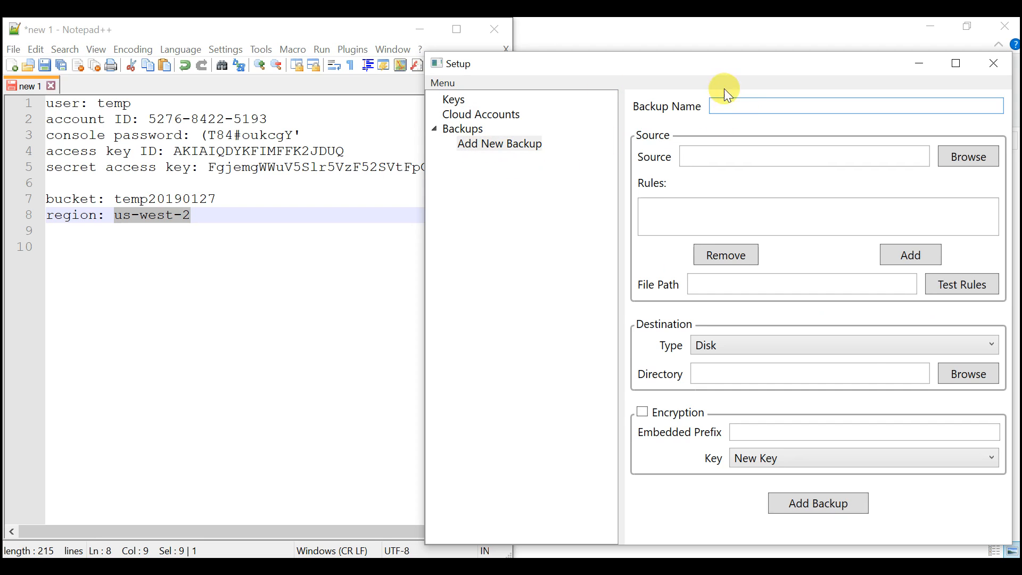
pyautogui.moveTo(691, 62); pyautogui.dragTo(634, 56)
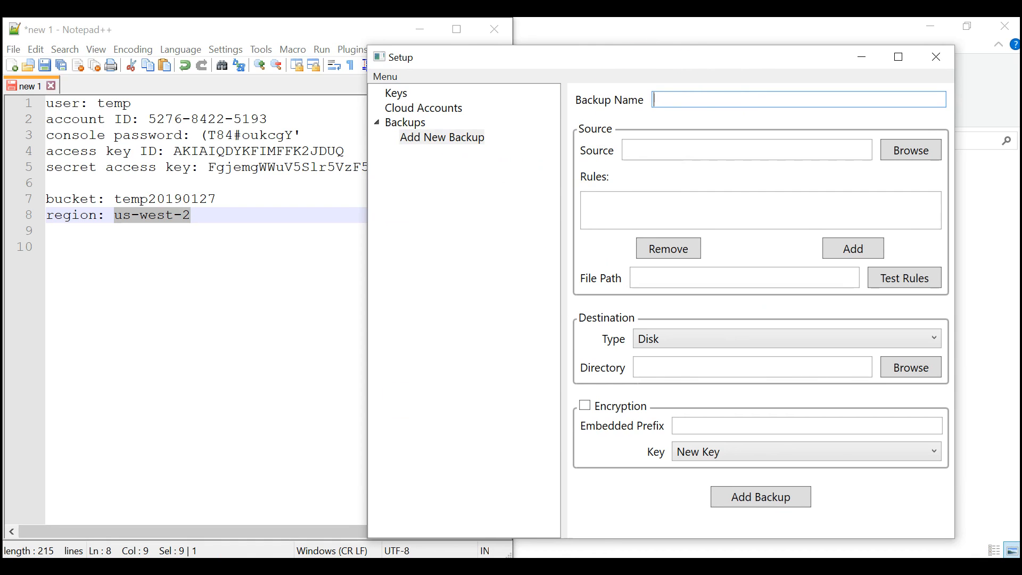
pyautogui.click(196, 565)
pyautogui.click(723, 152)
pyautogui.hotkey('ctrl', 'c')
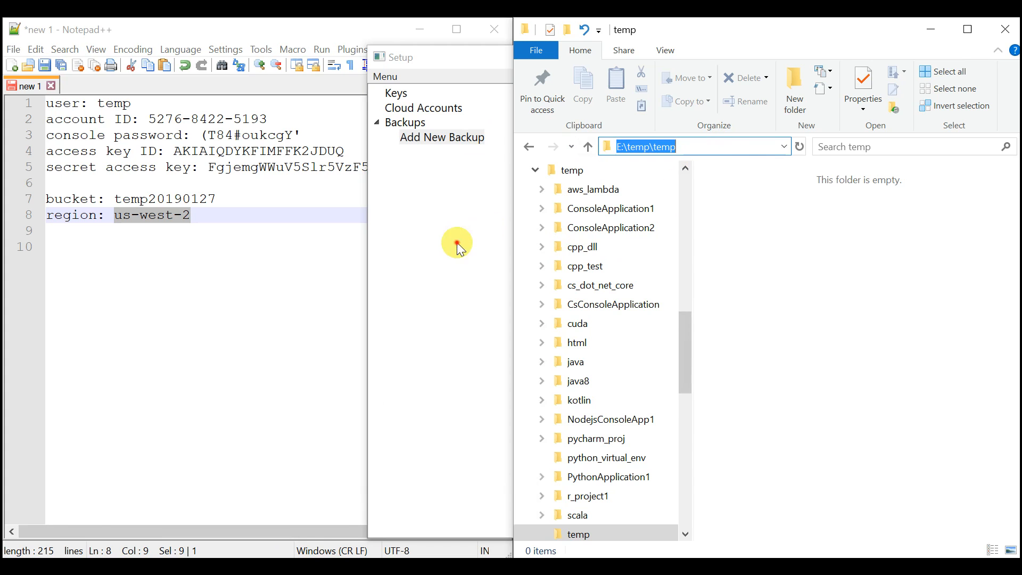
pyautogui.click(458, 242)
pyautogui.click(684, 151)
pyautogui.hotkey('ctrl', 'v')
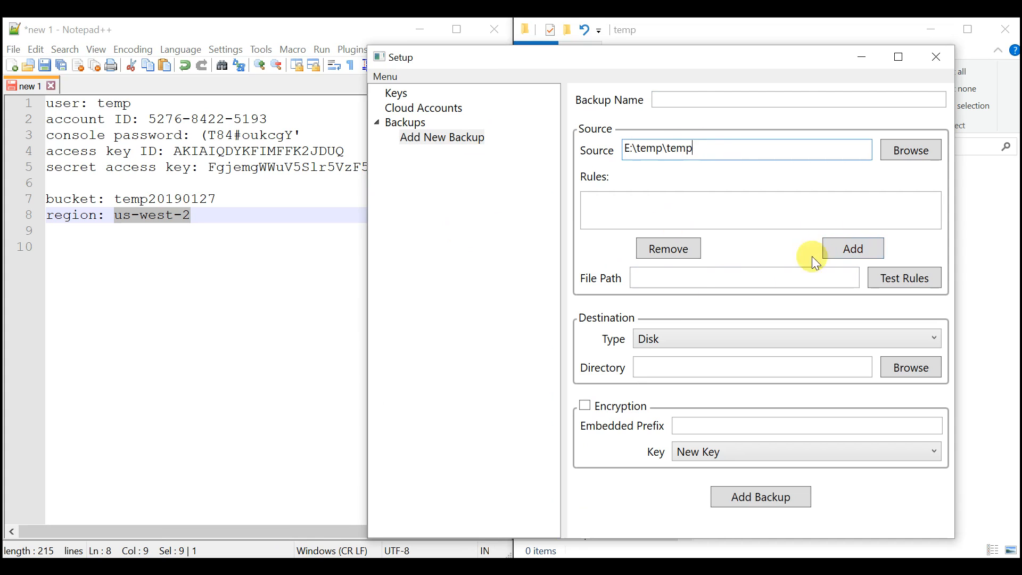
# - Name the backup "temp --> AWS S3" and set its destination type to AWS S3
pyautogui.click(693, 103)
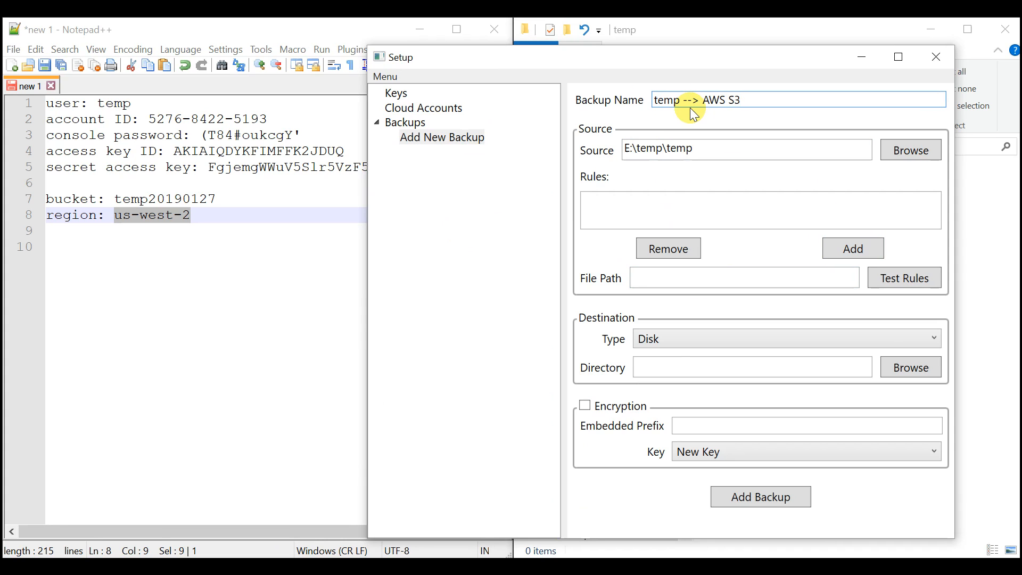
pyautogui.click(671, 336)
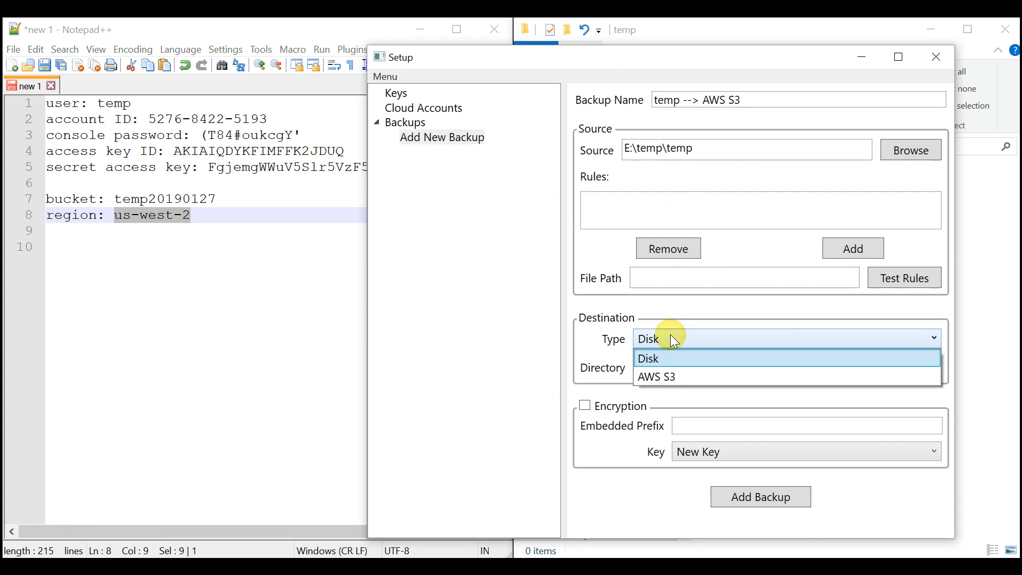
pyautogui.click(671, 379)
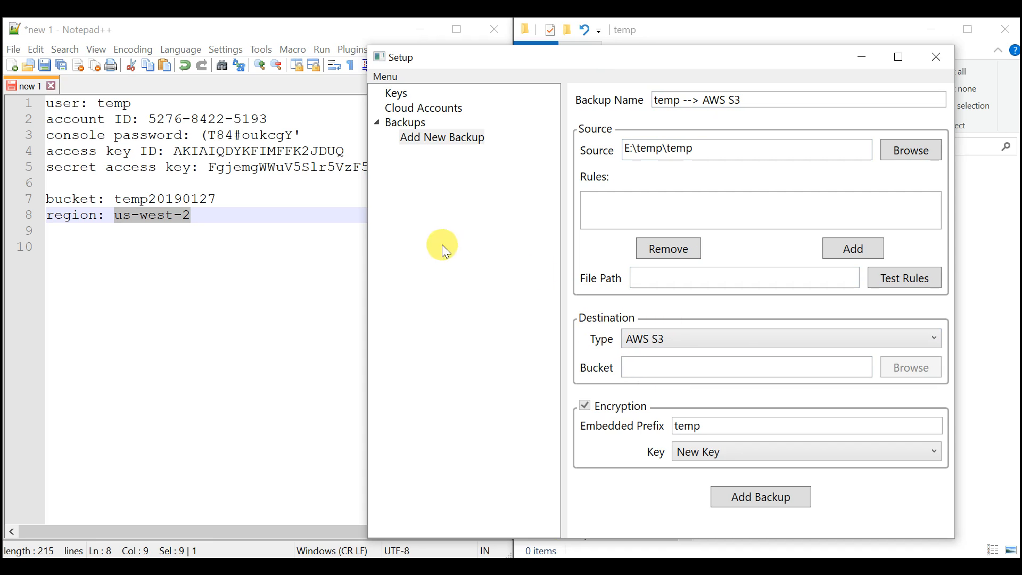
# - Copy the bucket name temp20190127 from the notes into the backup's destination Bucket
pyautogui.click(707, 366)
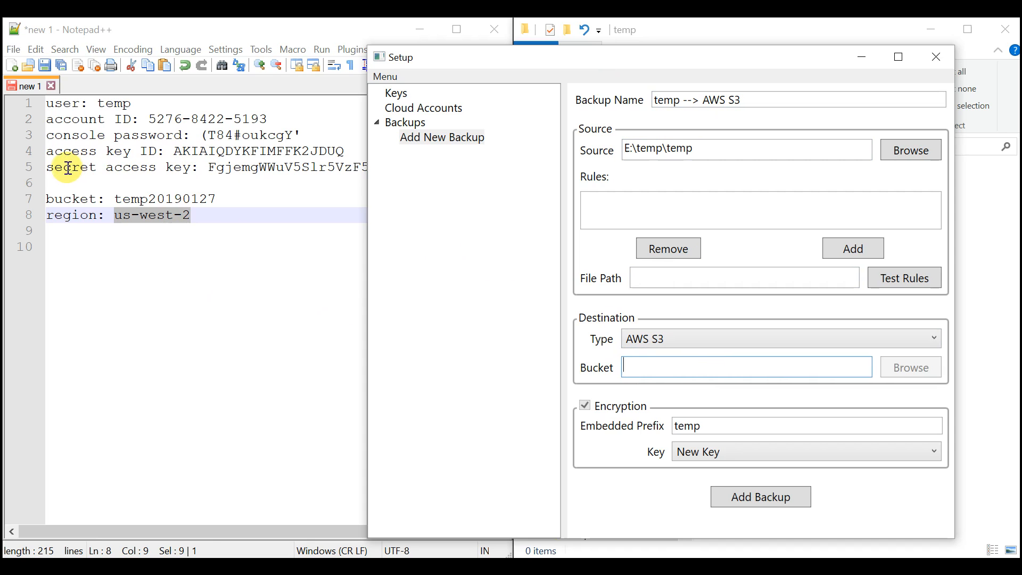
pyautogui.doubleClick(165, 199)
pyautogui.hotkey('ctrl', 'c')
pyautogui.click(659, 357)
pyautogui.hotkey('ctrl', 'v')
pyautogui.click(585, 407)
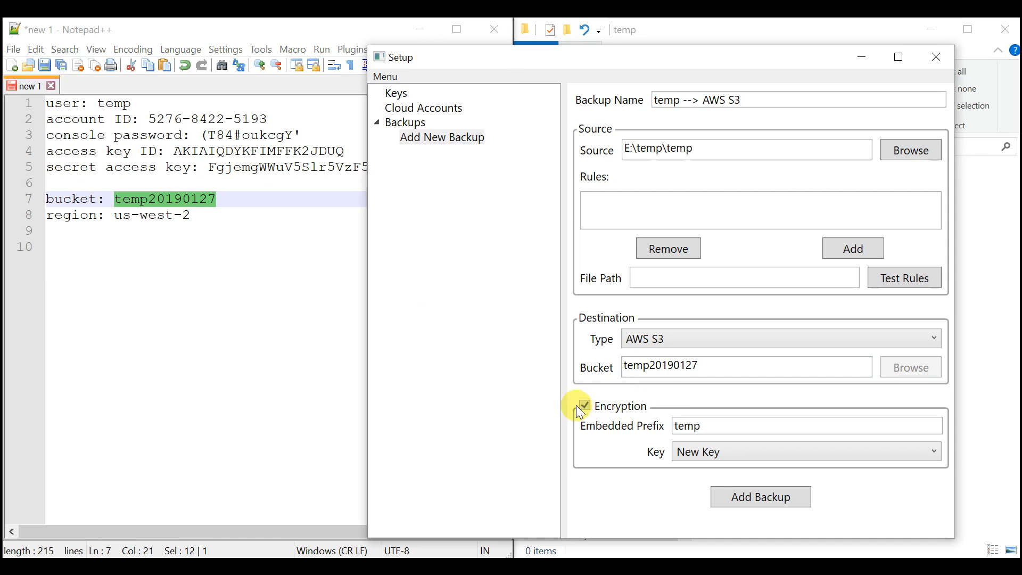
# - Keep encryption enabled with the New Key option and add the backup
pyautogui.click(585, 407)
pyautogui.click(585, 405)
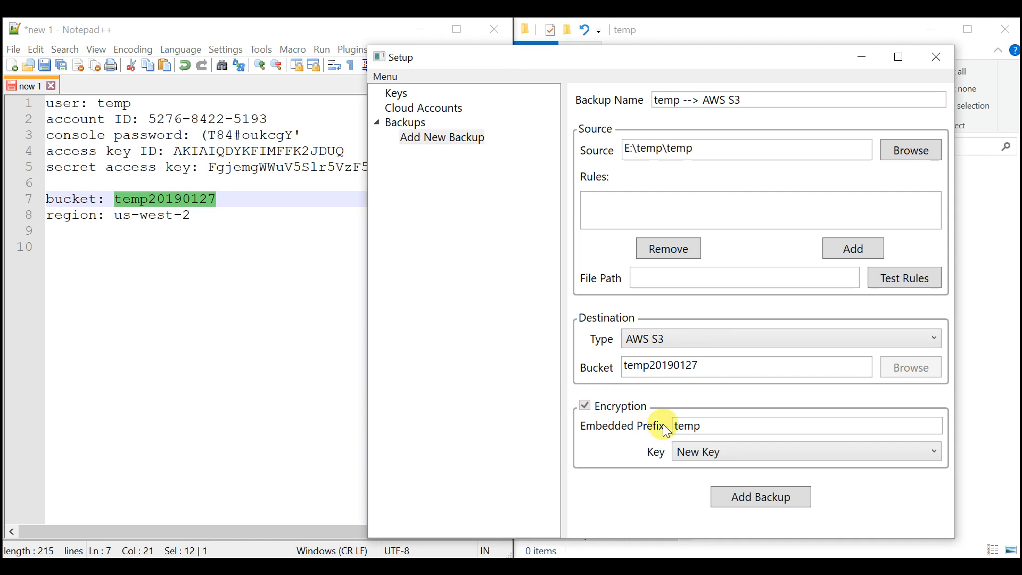
pyautogui.click(696, 451)
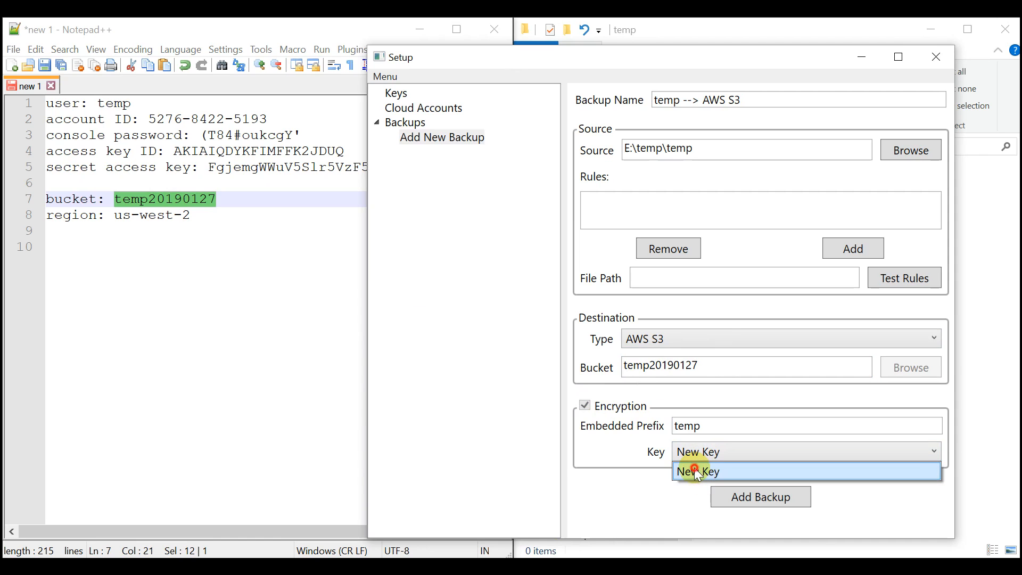
pyautogui.click(703, 473)
pyautogui.click(785, 500)
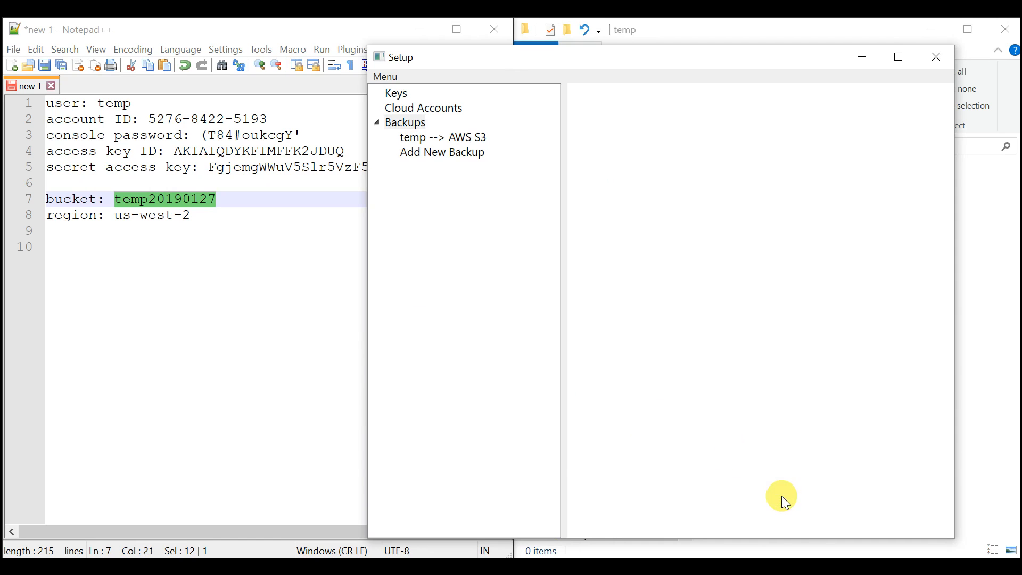
# - Review the "temp --> AWS S3" backup's settings and close Setup, saving and applying the changes
pyautogui.click(451, 140)
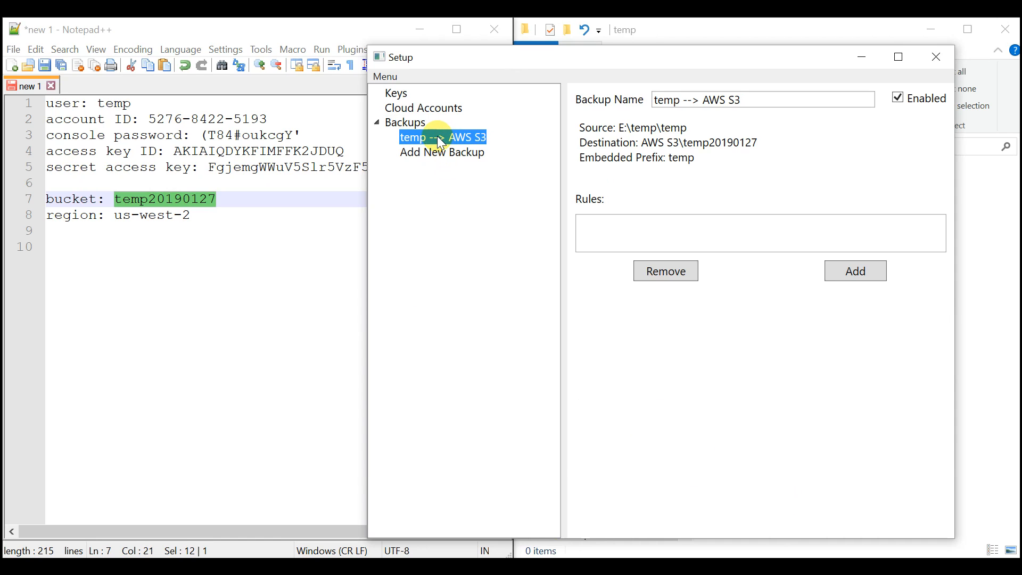
pyautogui.click(410, 123)
pyautogui.click(418, 138)
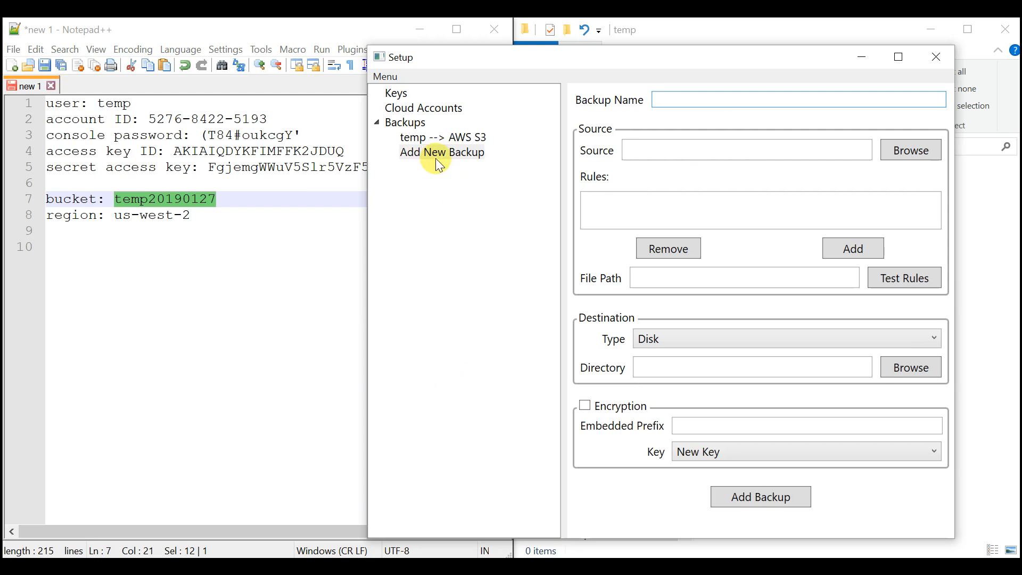
pyautogui.click(447, 137)
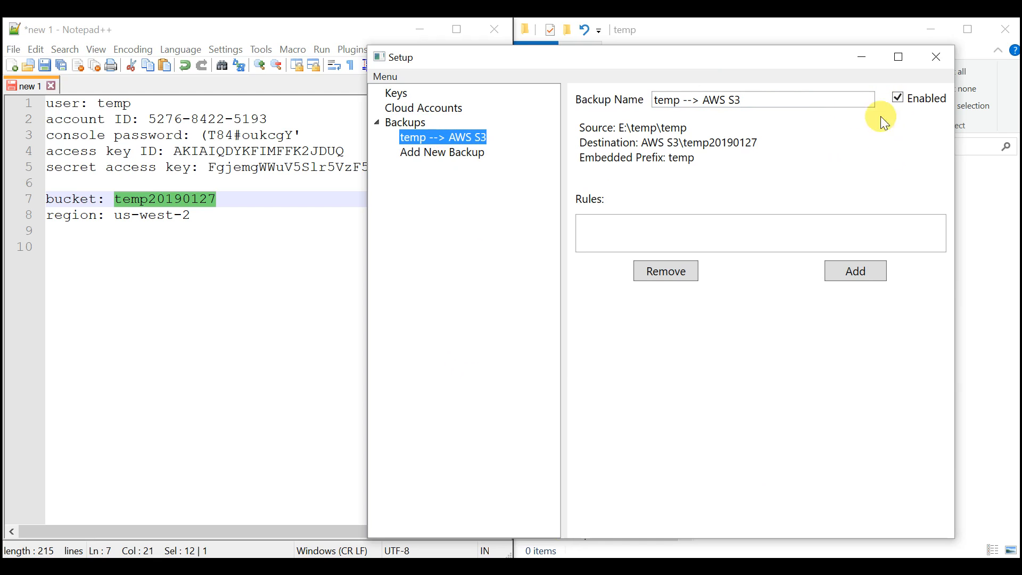
pyautogui.click(937, 60)
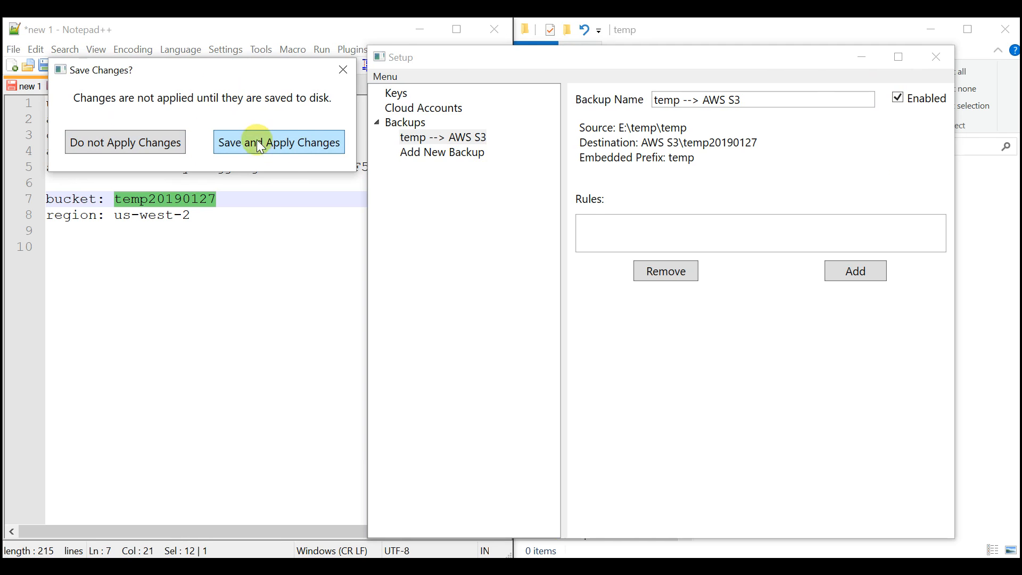
pyautogui.click(294, 141)
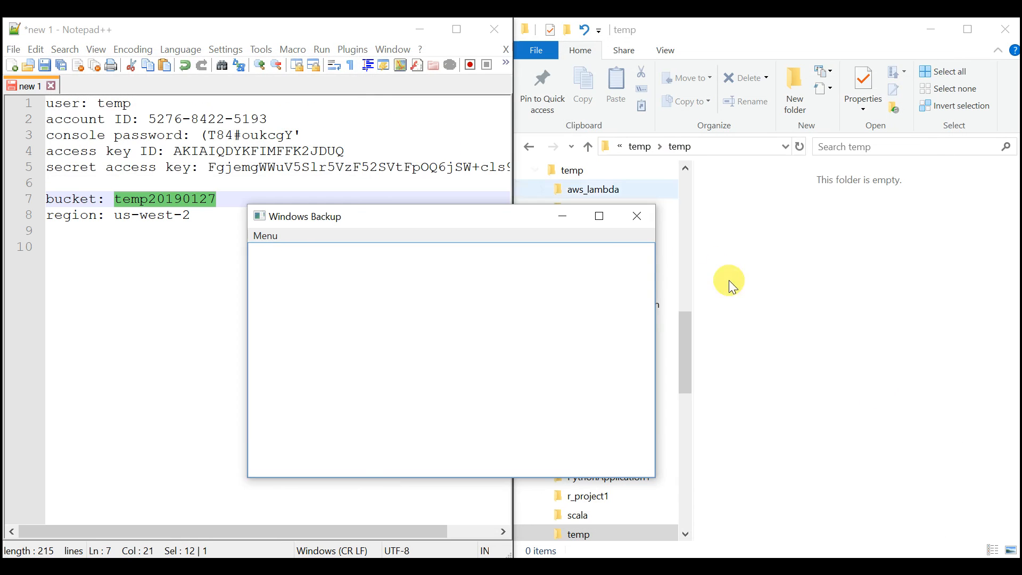
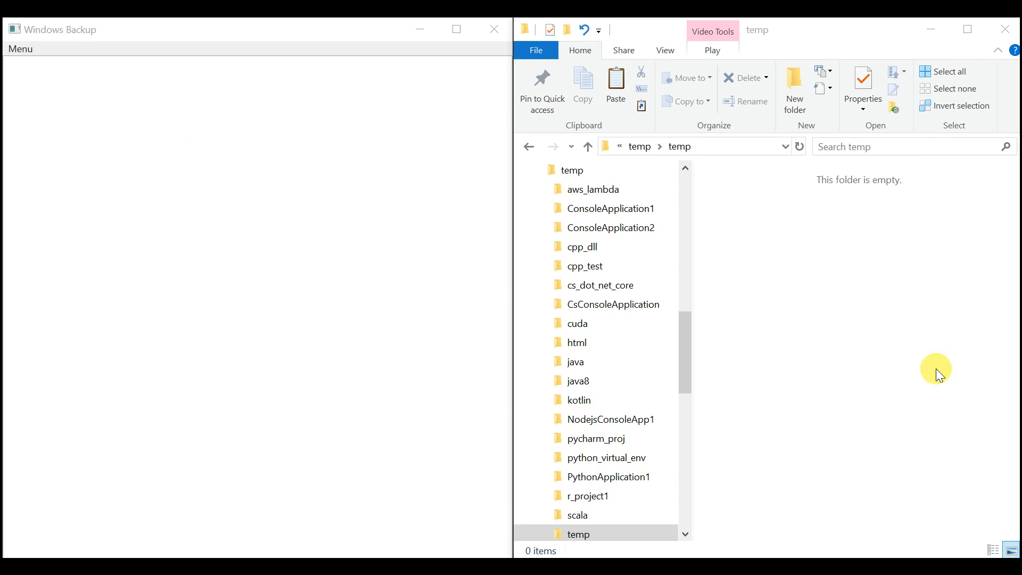
# - Paste file1.txt and file2.py into E:\temp\temp, and separately paste video.mkv into the same folder
pyautogui.click(841, 277)
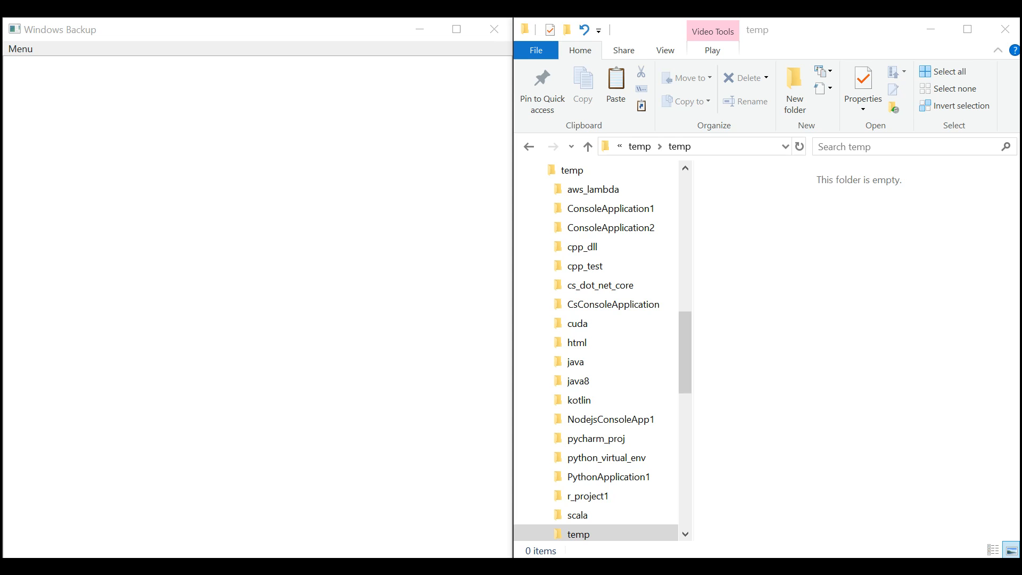
pyautogui.click(879, 267)
pyautogui.hotkey('ctrl', 'v')
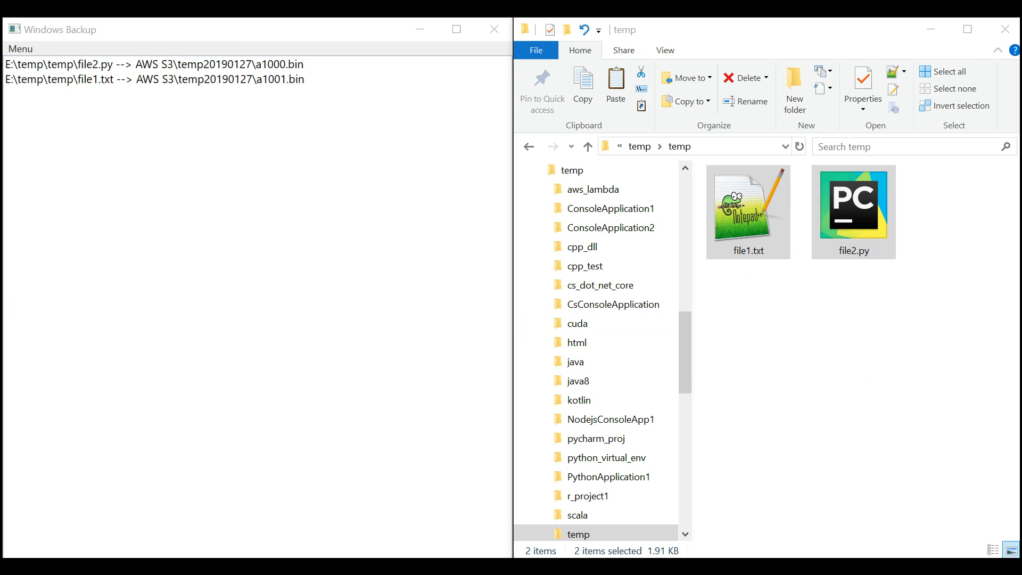
pyautogui.click(805, 346)
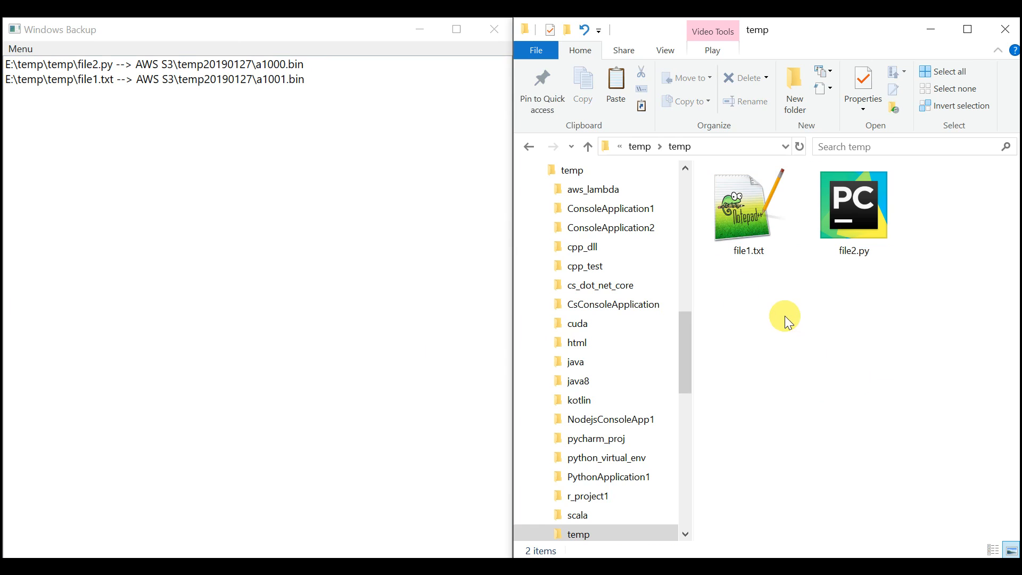
pyautogui.hotkey('ctrl', 'v')
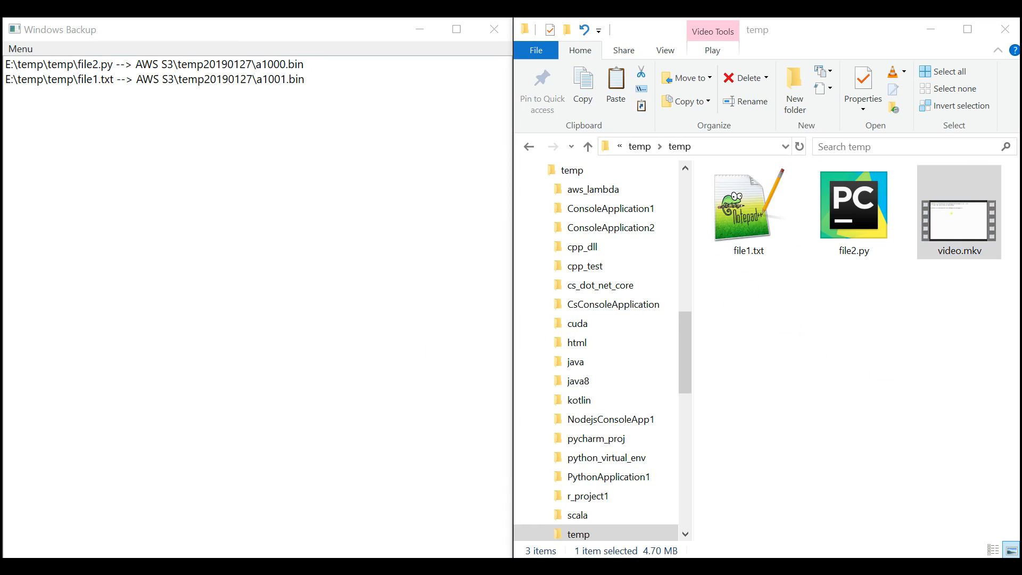
pyautogui.click(904, 380)
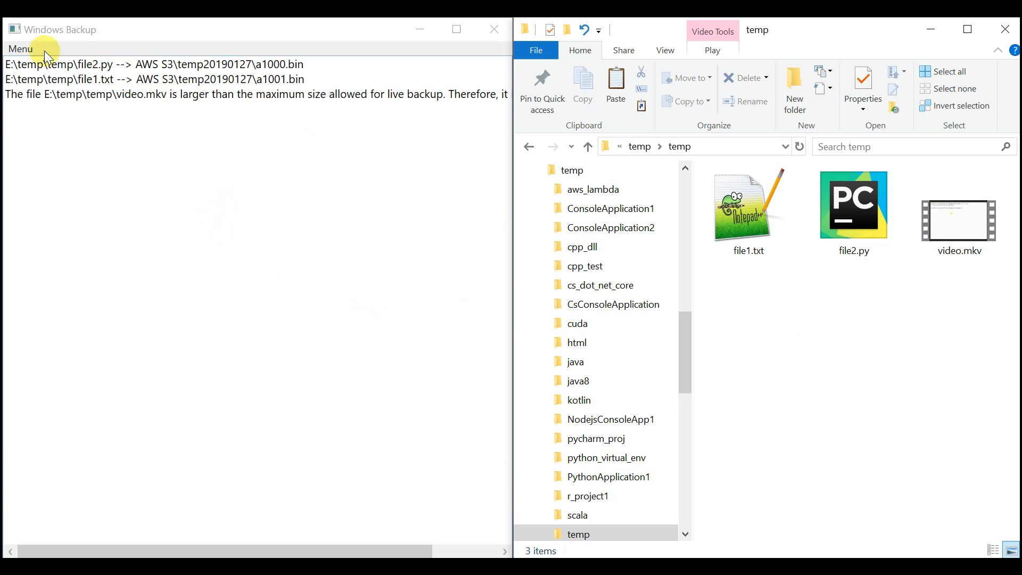
# - Turn on word wrap for the output messages, read the message about video.mkv, and run a check of all backups
pyautogui.click(20, 49)
pyautogui.moveTo(93, 85)
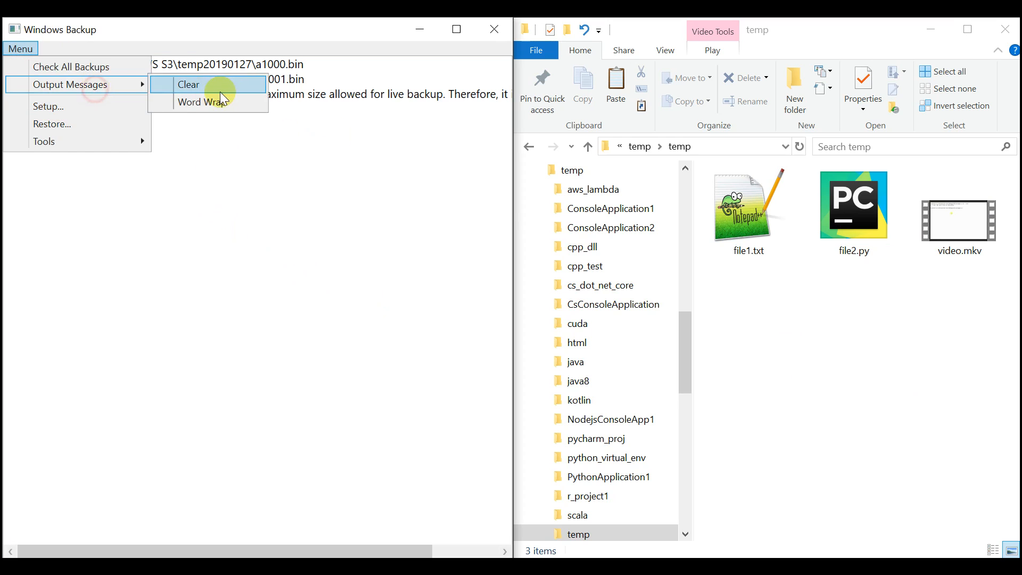
pyautogui.click(191, 107)
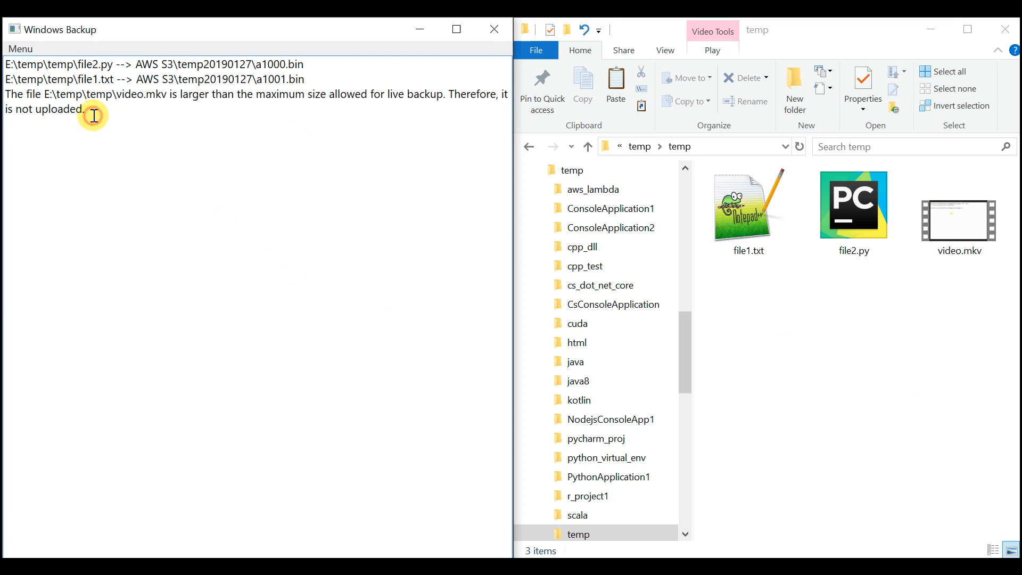
pyautogui.moveTo(170, 94); pyautogui.dragTo(107, 119)
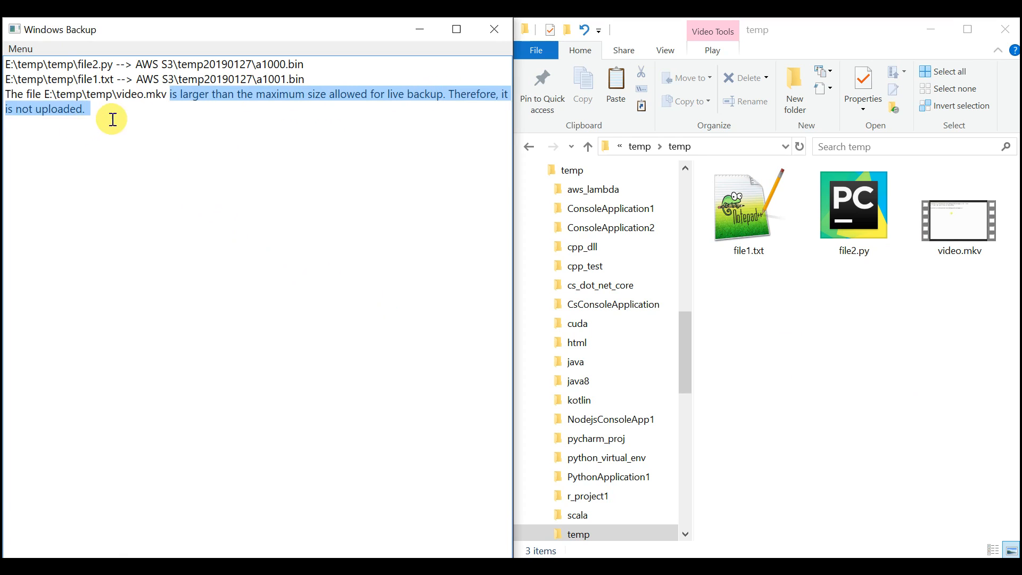
pyautogui.click(114, 175)
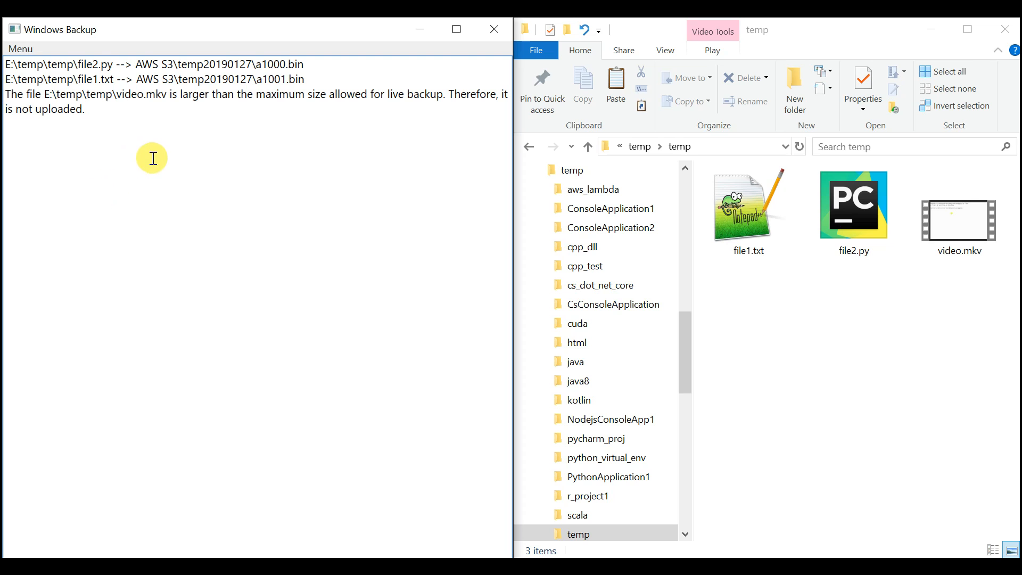
pyautogui.click(20, 49)
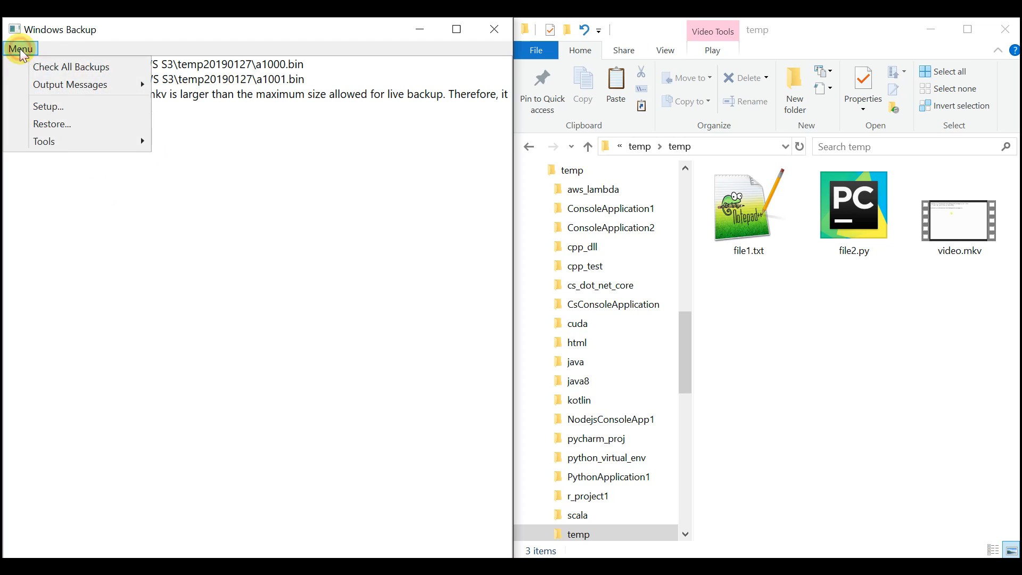
pyautogui.click(68, 68)
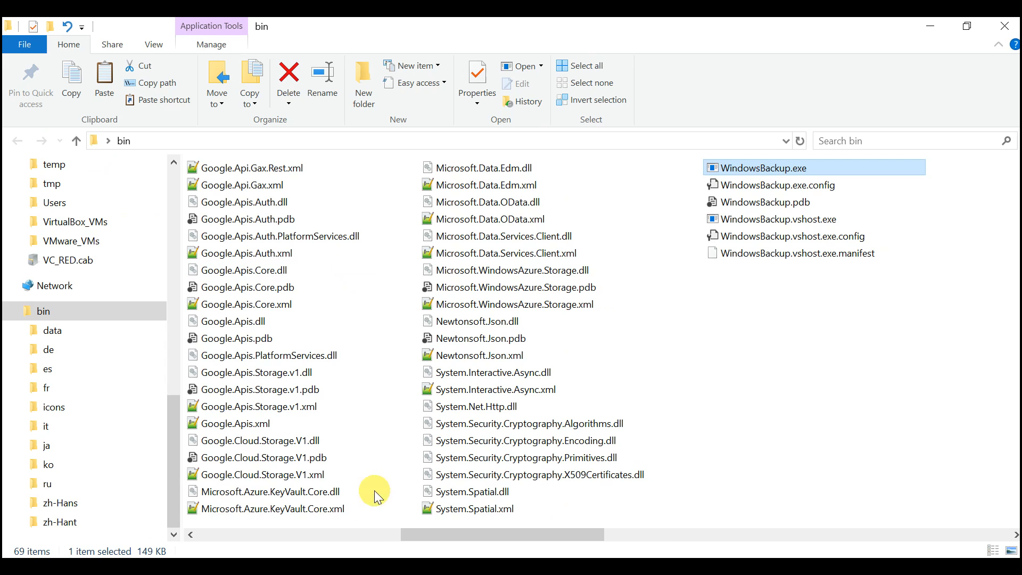
# - Open the data folder inside the program's bin folder to view the files it contains
pyautogui.click(353, 536)
pyautogui.doubleClick(287, 172)
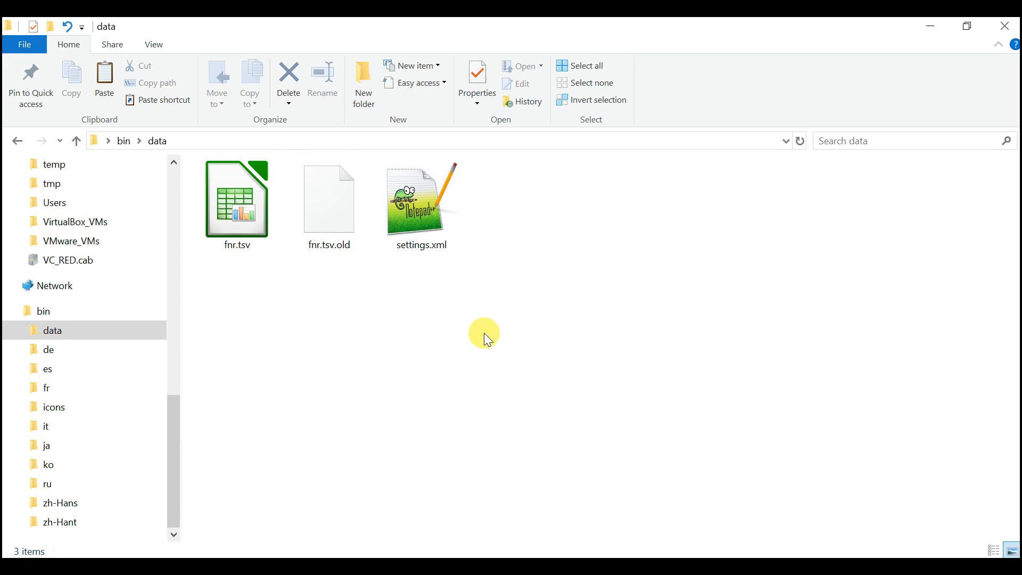
pyautogui.click(515, 389)
# - Return to the Windows Backup output beside the temp folder and examine the video.mkv backup message by highlighting it
pyautogui.click(897, 564)
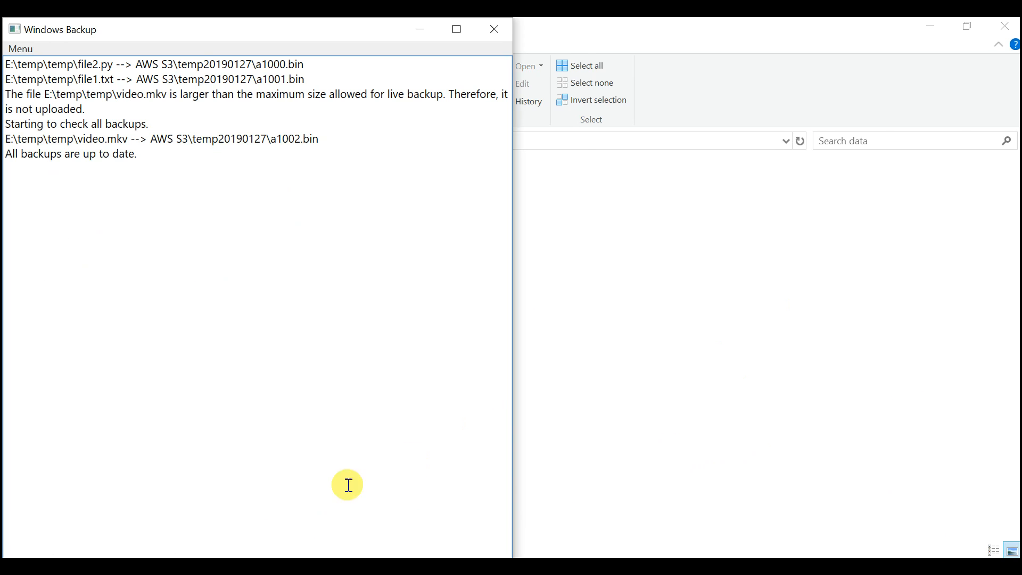
pyautogui.click(228, 566)
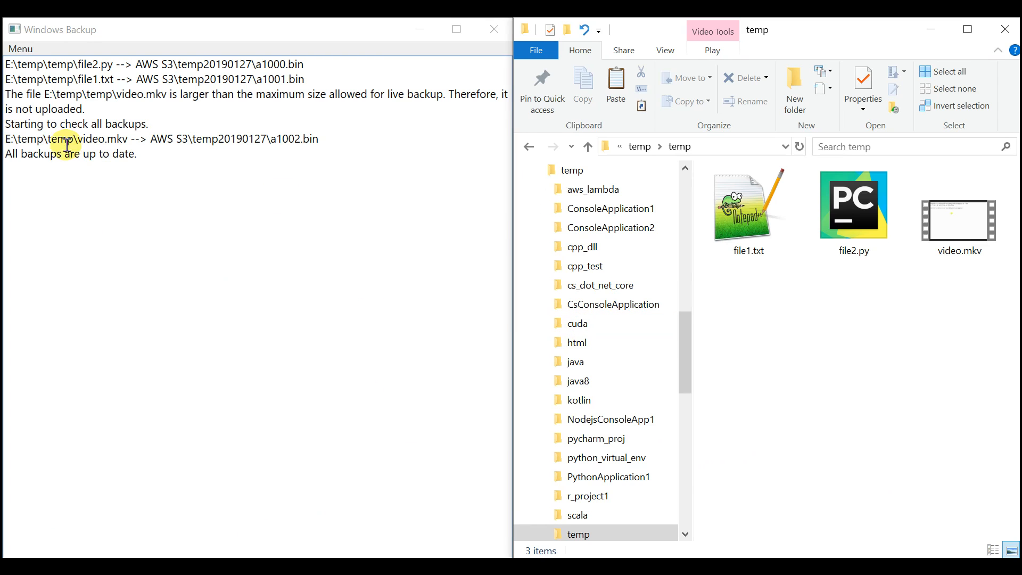
pyautogui.moveTo(8, 143); pyautogui.dragTo(138, 142)
pyautogui.click(87, 137)
pyautogui.moveTo(74, 137); pyautogui.dragTo(331, 139)
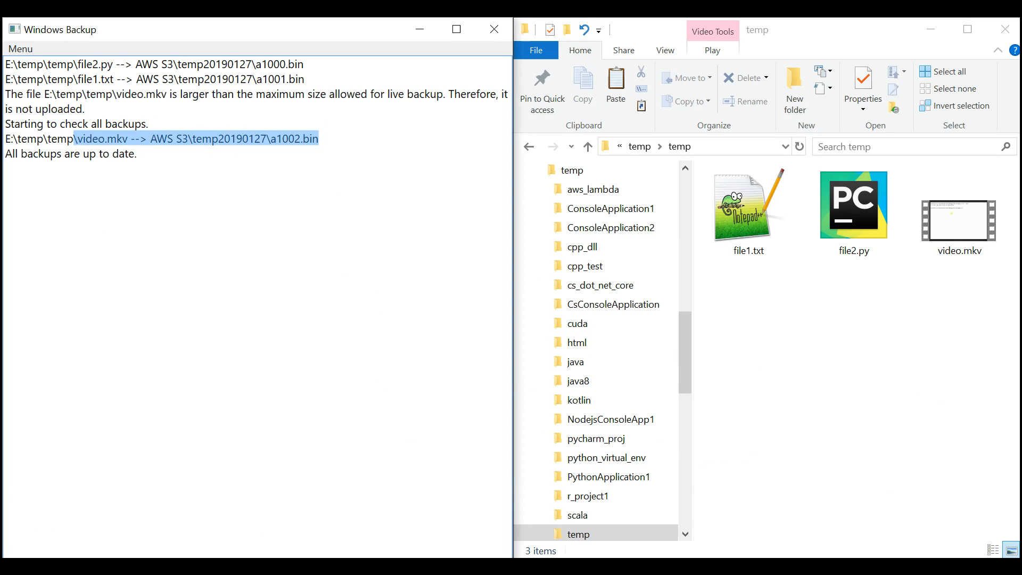
pyautogui.hotkey('alt', 'Tab')
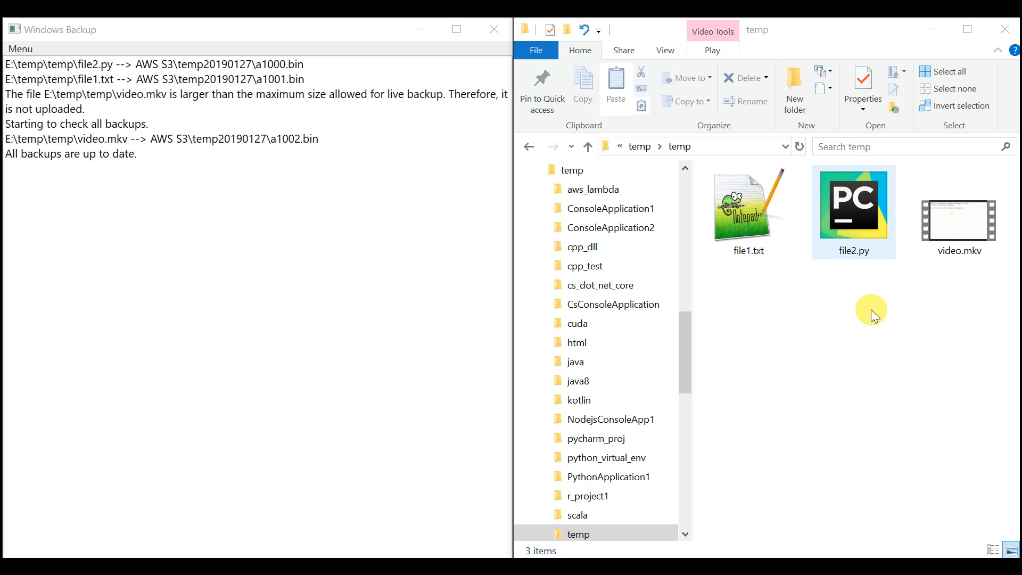
# - Delete file1.txt, file2.py and video.mkv from E:\temp\temp
pyautogui.click(872, 361)
pyautogui.click(960, 327)
pyautogui.moveTo(829, 196); pyautogui.dragTo(758, 177)
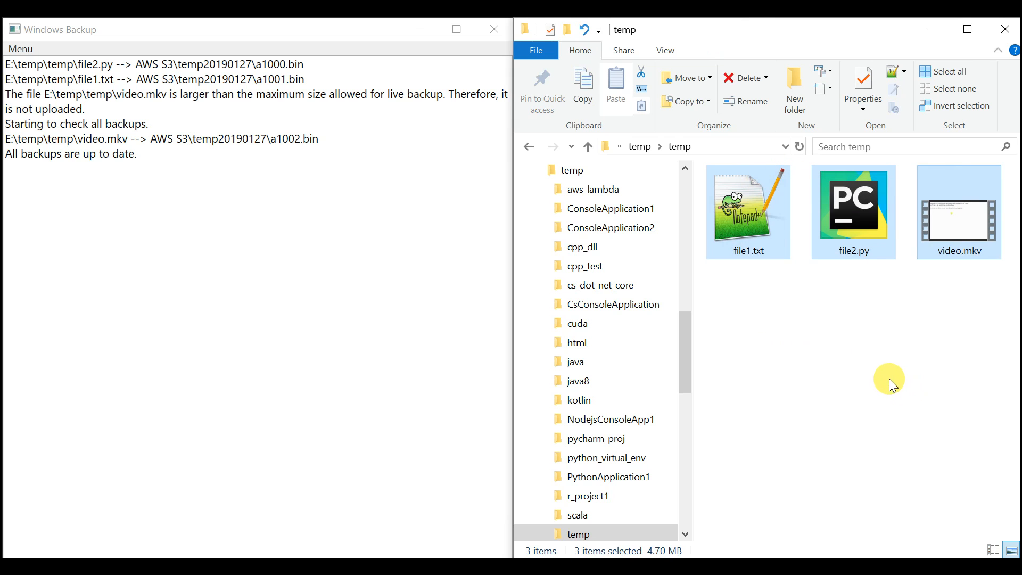
pyautogui.press('Delete')
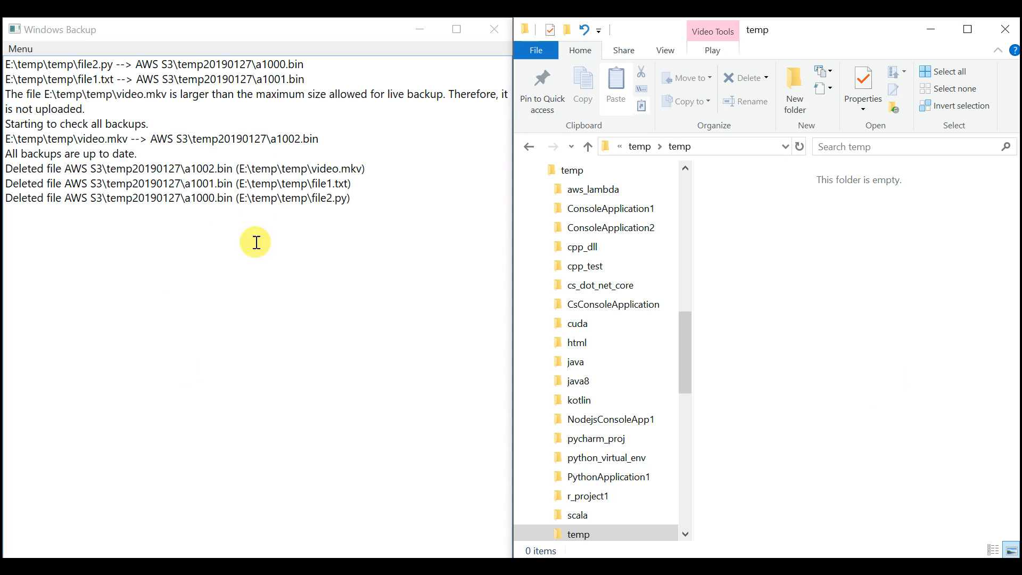
# - Start a new rule for the "temp --> AWS S3" backup in Setup, copying E:\temp\temp from File Explorer as its directory
pyautogui.click(19, 50)
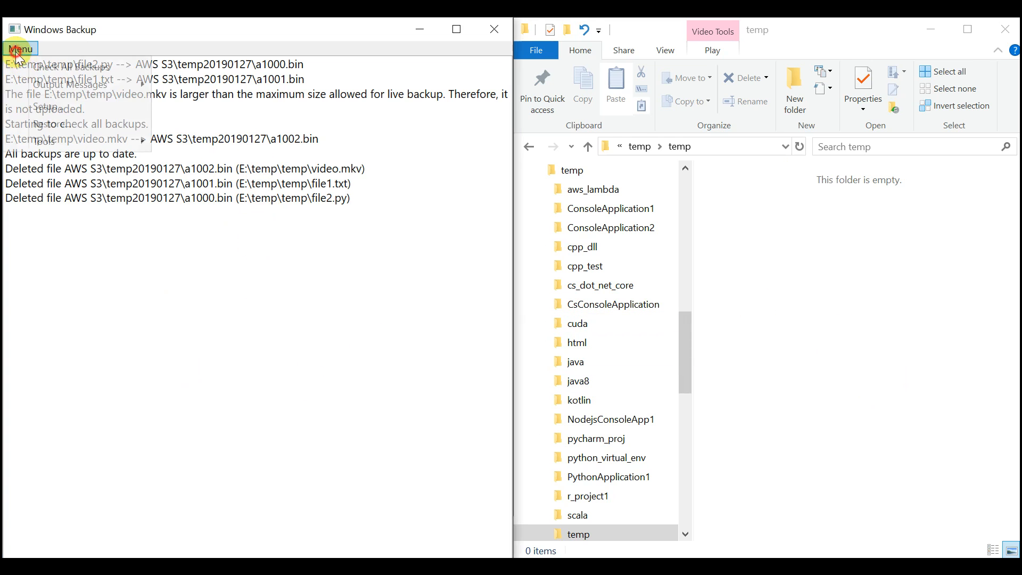
pyautogui.click(47, 106)
pyautogui.click(201, 230)
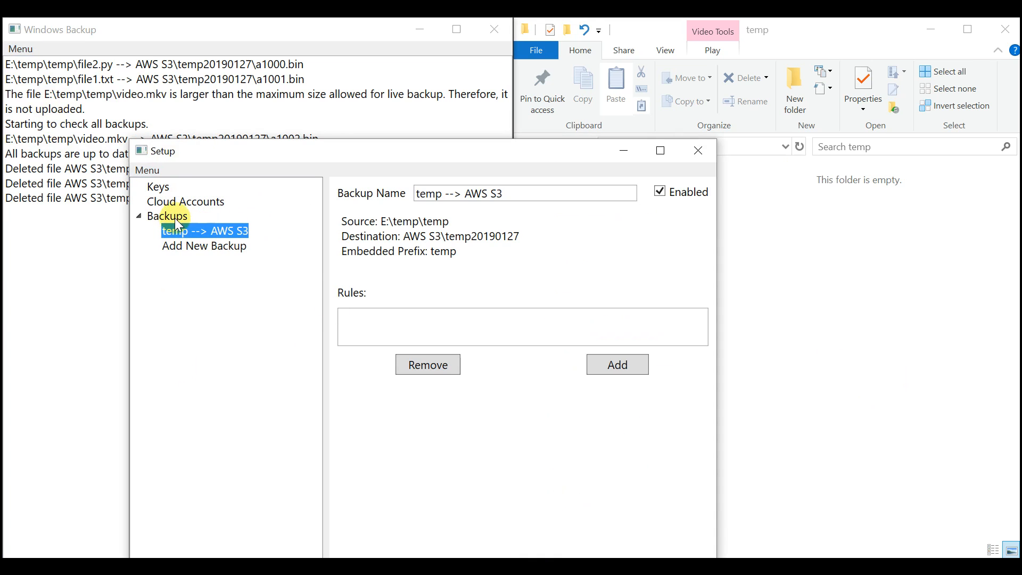
pyautogui.click(393, 313)
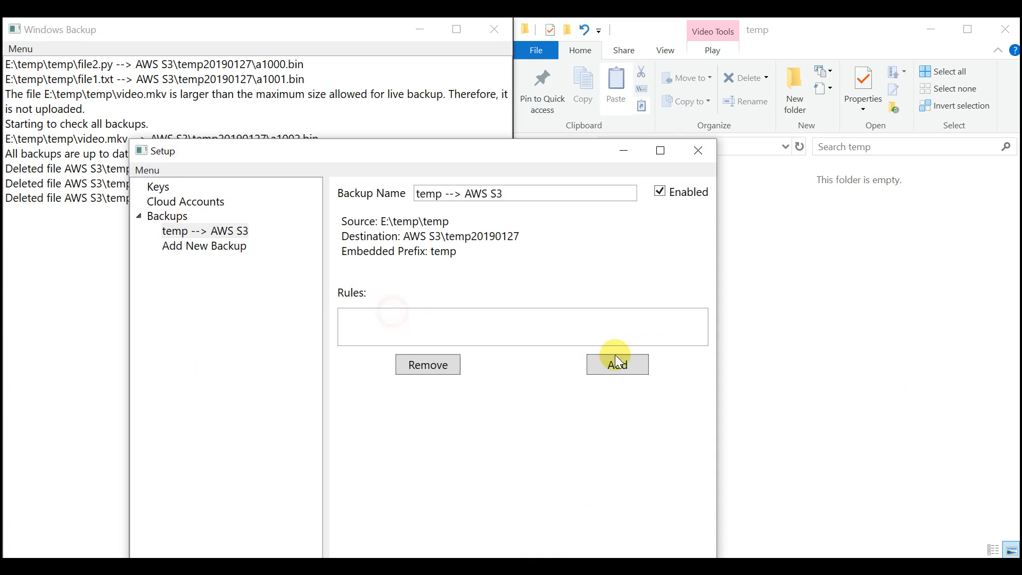
pyautogui.click(630, 367)
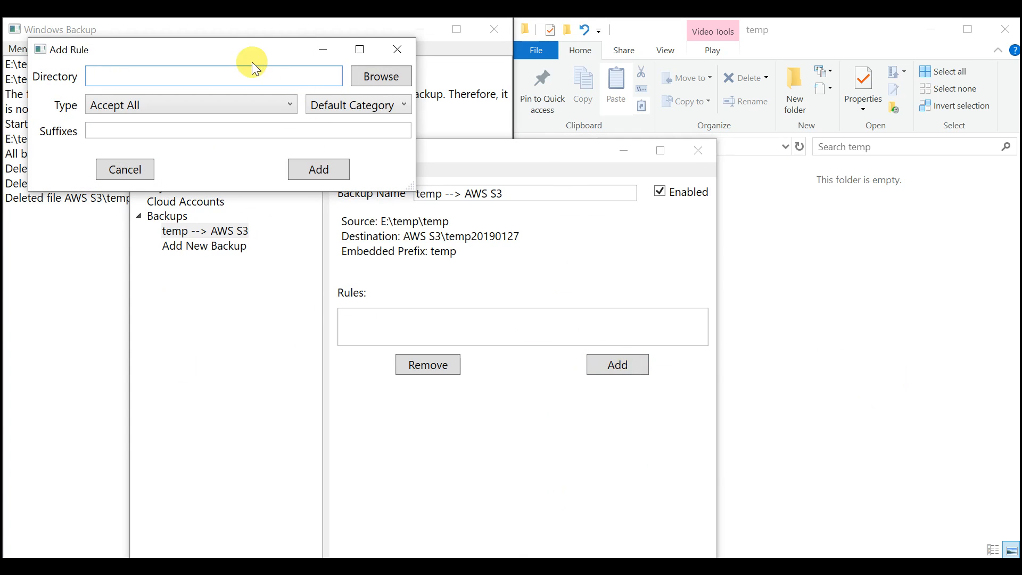
pyautogui.click(819, 328)
pyautogui.click(718, 145)
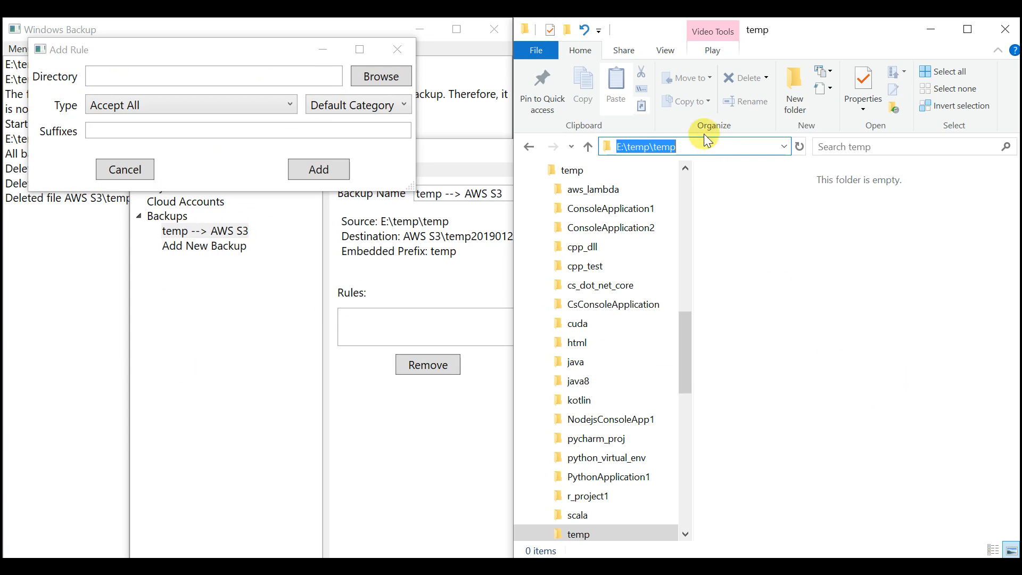
pyautogui.hotkey('ctrl', 'c')
pyautogui.click(239, 76)
pyautogui.hotkey('ctrl', 'v')
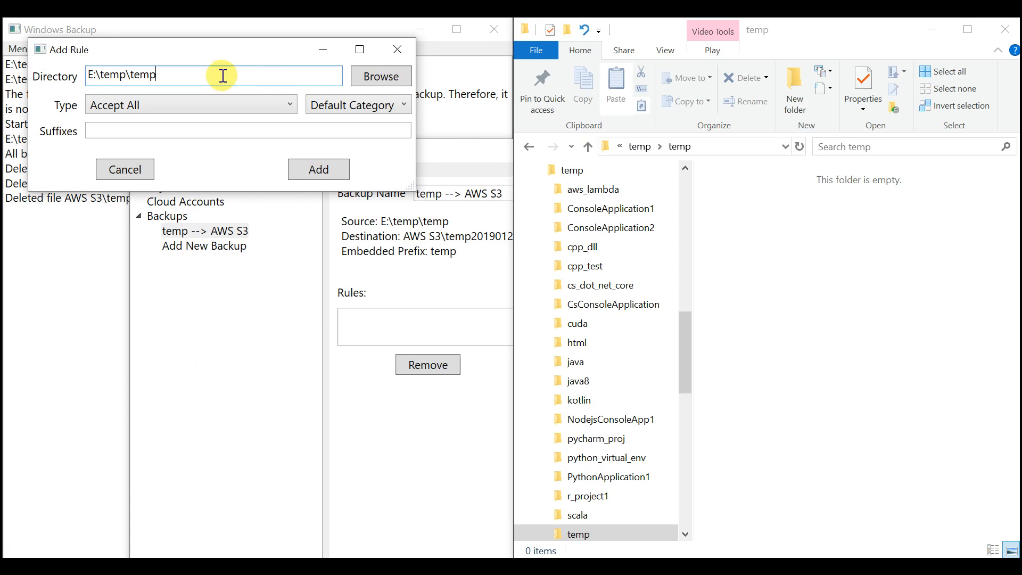
# - Add the rule as Accept Suffix with suffixes .py and .cpp, and close Setup, saving and applying the changes
pyautogui.click(187, 97)
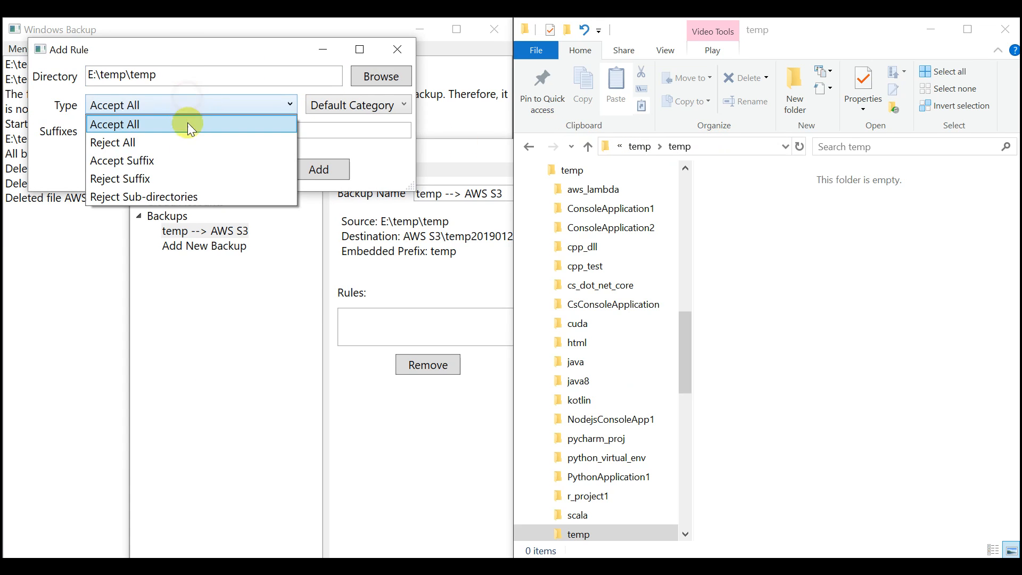
pyautogui.click(189, 158)
pyautogui.click(162, 132)
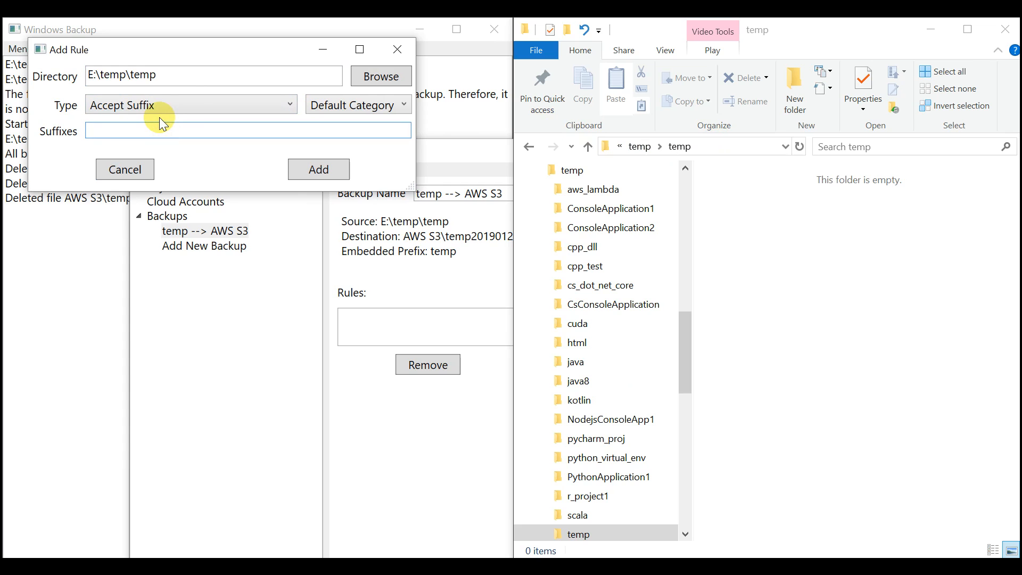
pyautogui.write('.py')
pyautogui.write('.cpp')
pyautogui.click(328, 169)
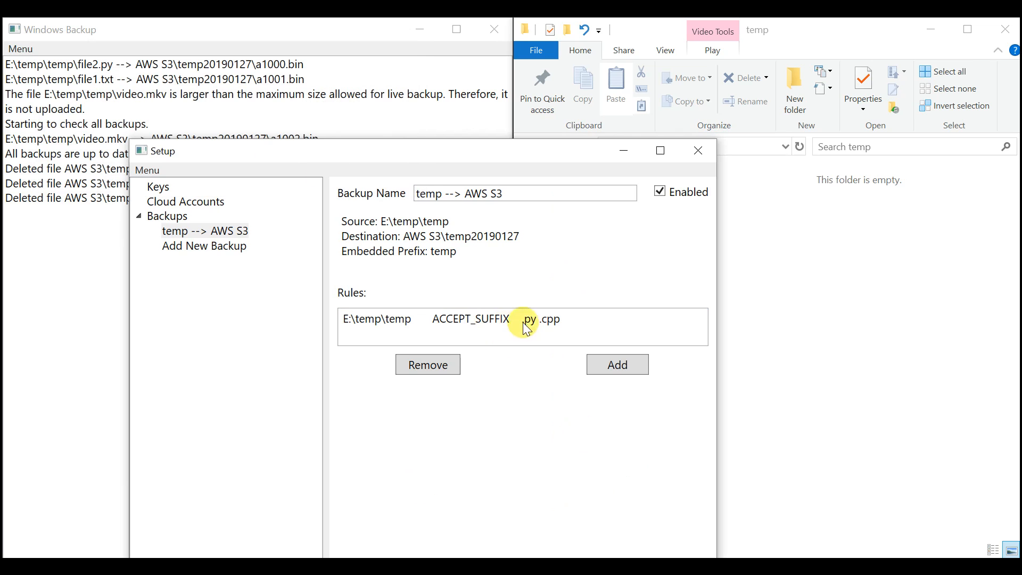
pyautogui.click(699, 151)
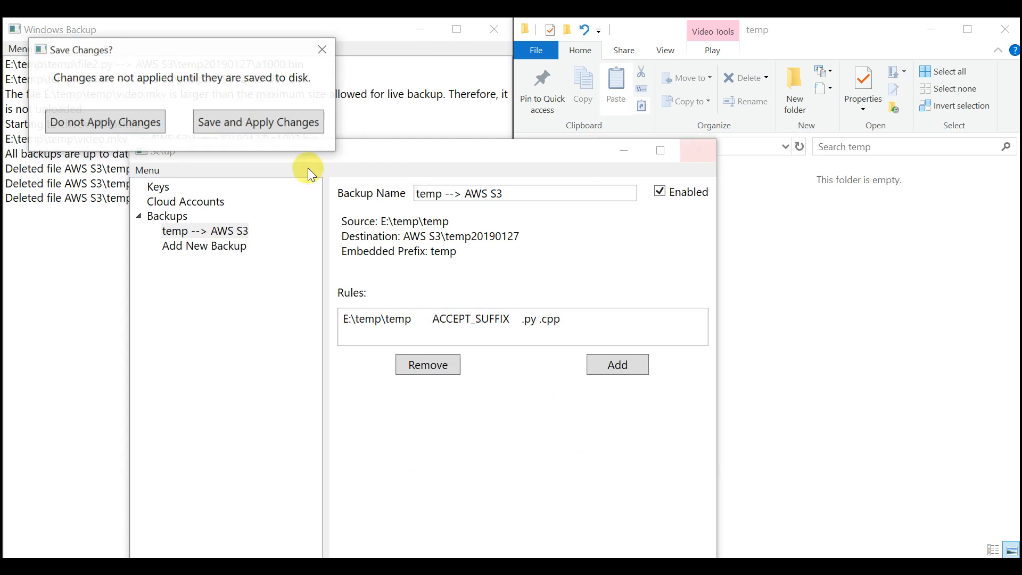
pyautogui.click(255, 126)
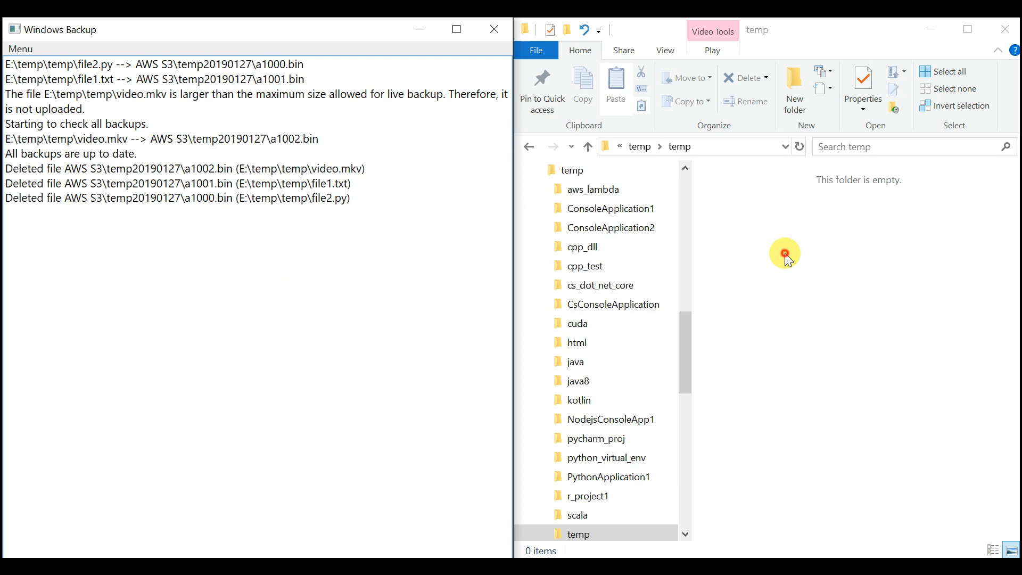
# - Paste file1.txt, file2.py and video.mkv together into the empty E:\temp\temp folder to test the suffix rule
pyautogui.click(837, 274)
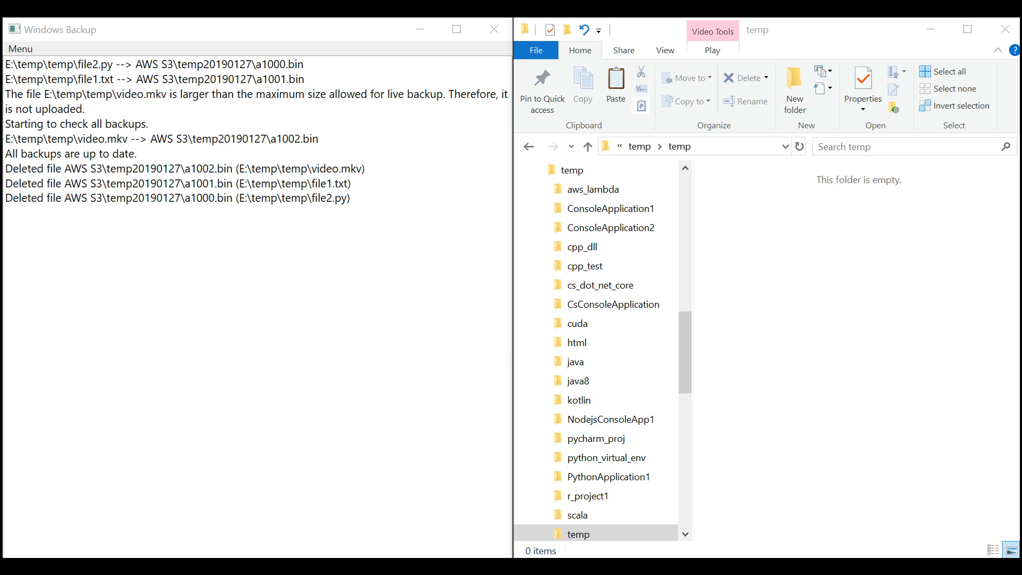
pyautogui.click(846, 266)
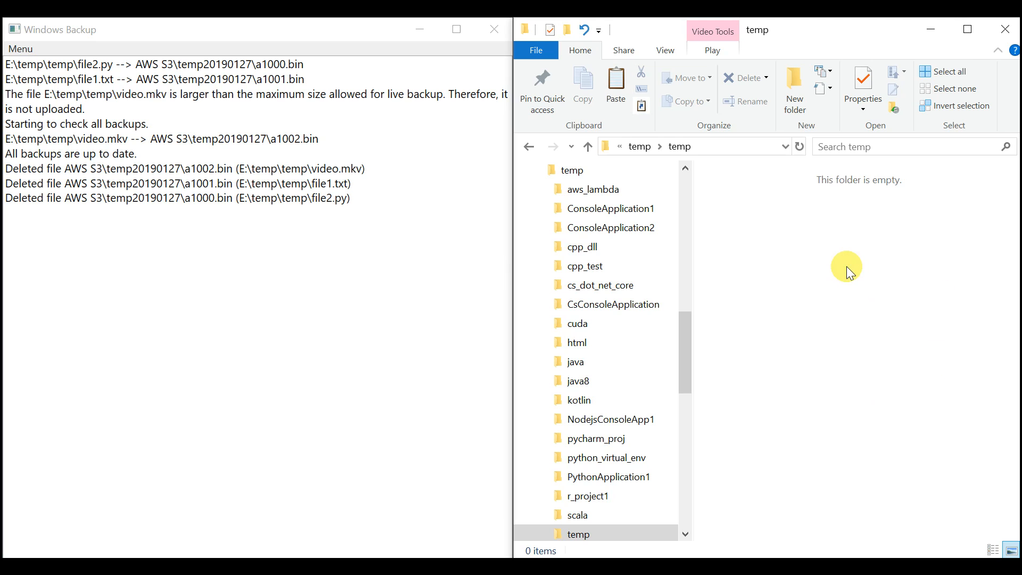
pyautogui.rightClick(847, 266)
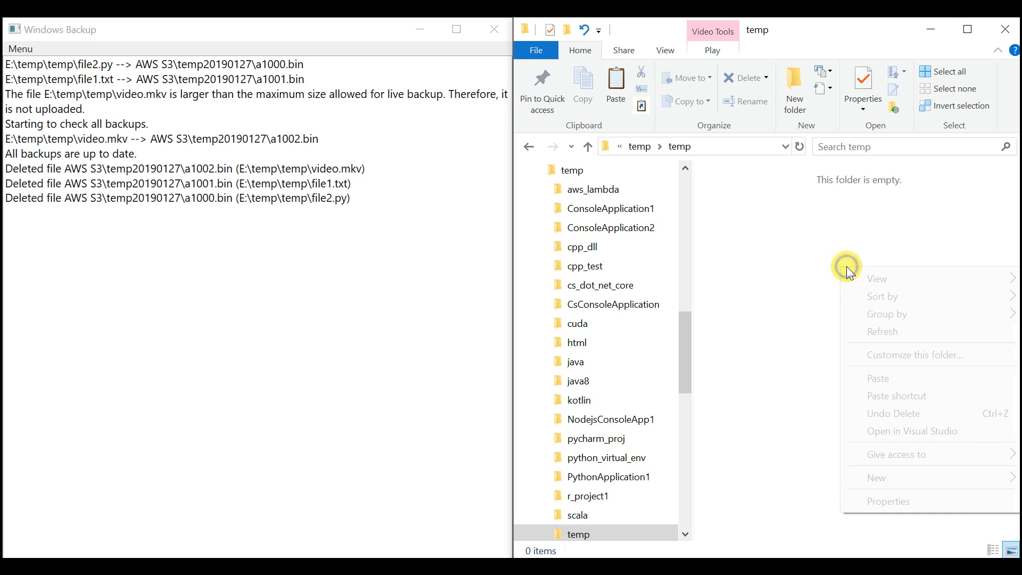
pyautogui.click(907, 379)
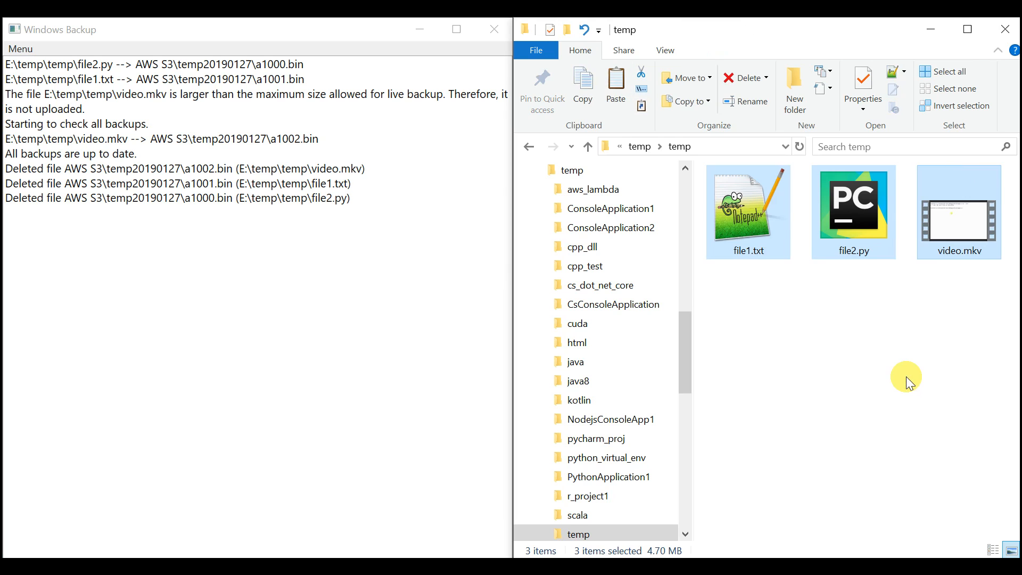
pyautogui.click(907, 382)
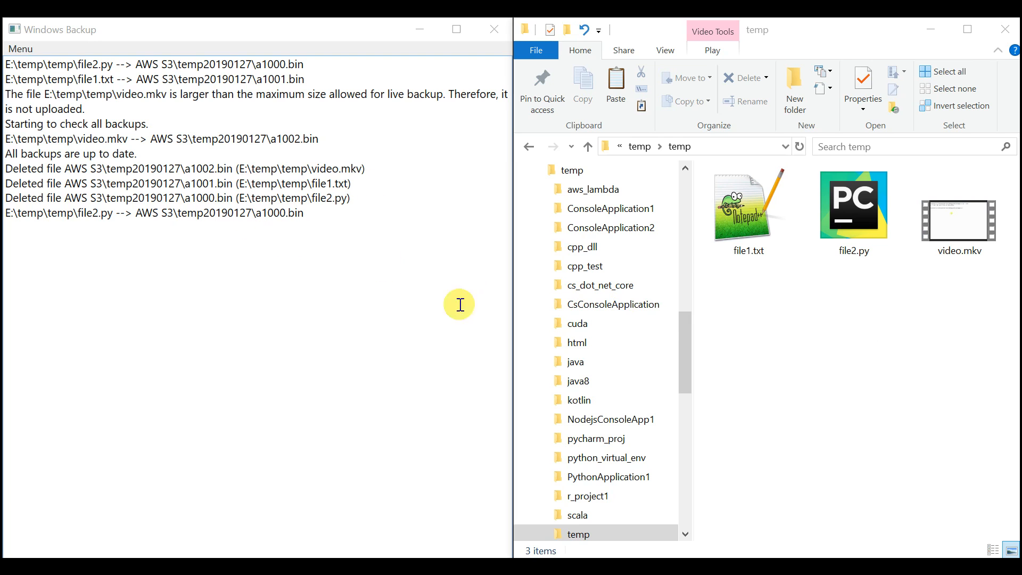
pyautogui.click(834, 320)
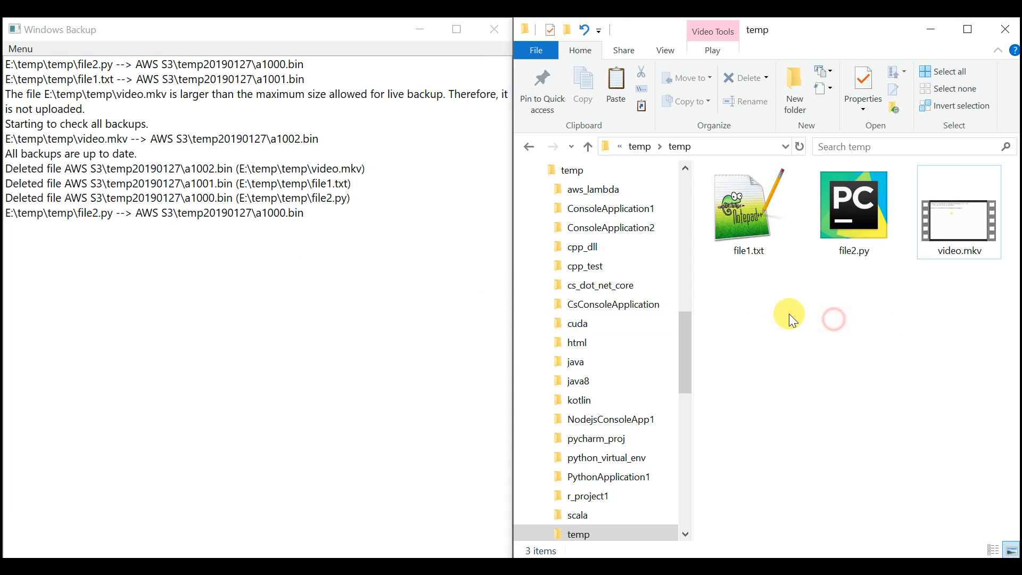
# - Create a new folder named sub1 inside E:\temp\temp and open it
pyautogui.rightClick(752, 295)
pyautogui.moveTo(863, 498)
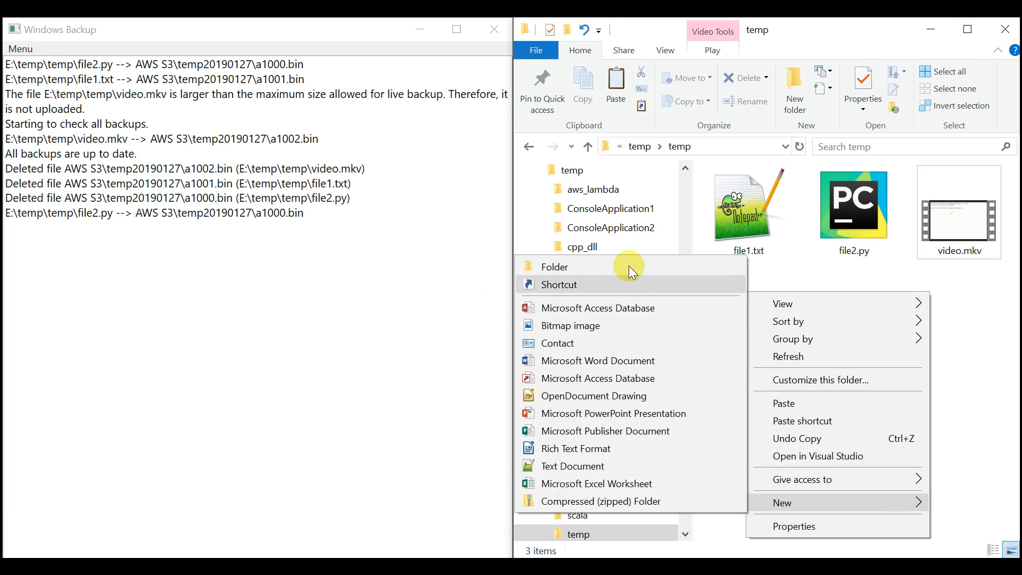
pyautogui.click(630, 269)
pyautogui.write('sub1')
pyautogui.press('Return')
pyautogui.press('Return')
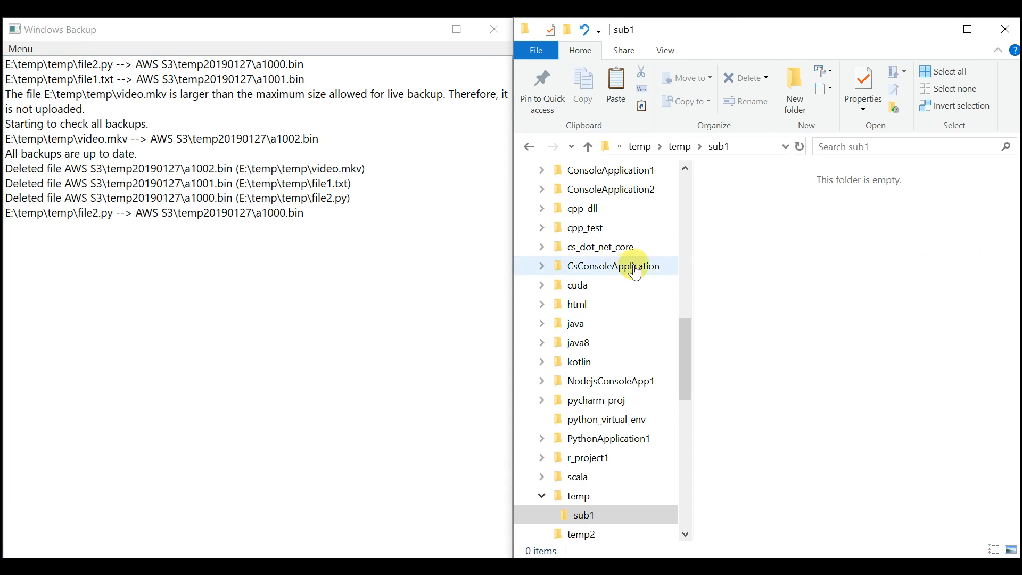
# - Paste file1.txt, file2.py and video.mkv into sub1 and check file2.py against the Windows Backup log
pyautogui.rightClick(750, 221)
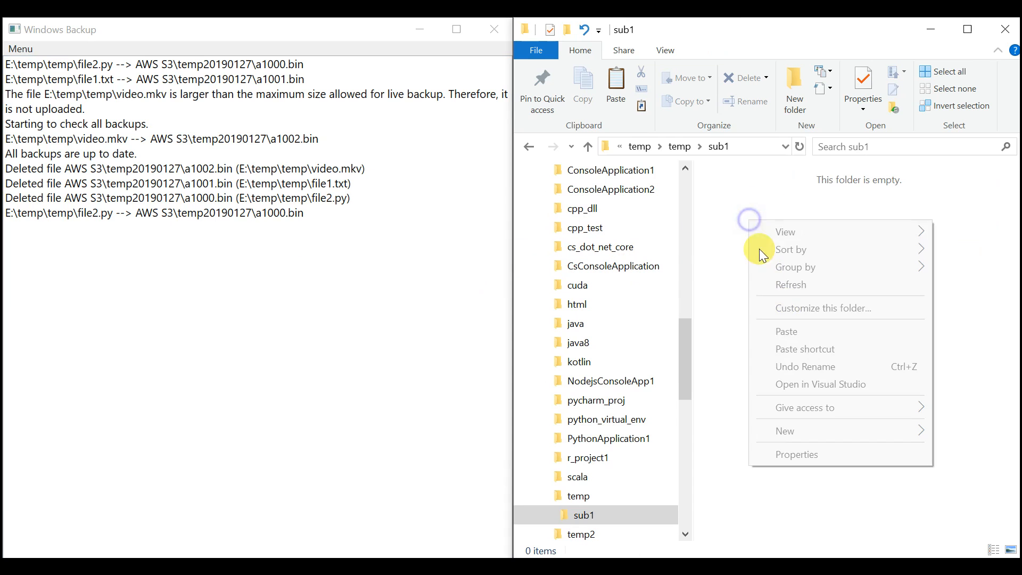
pyautogui.click(803, 331)
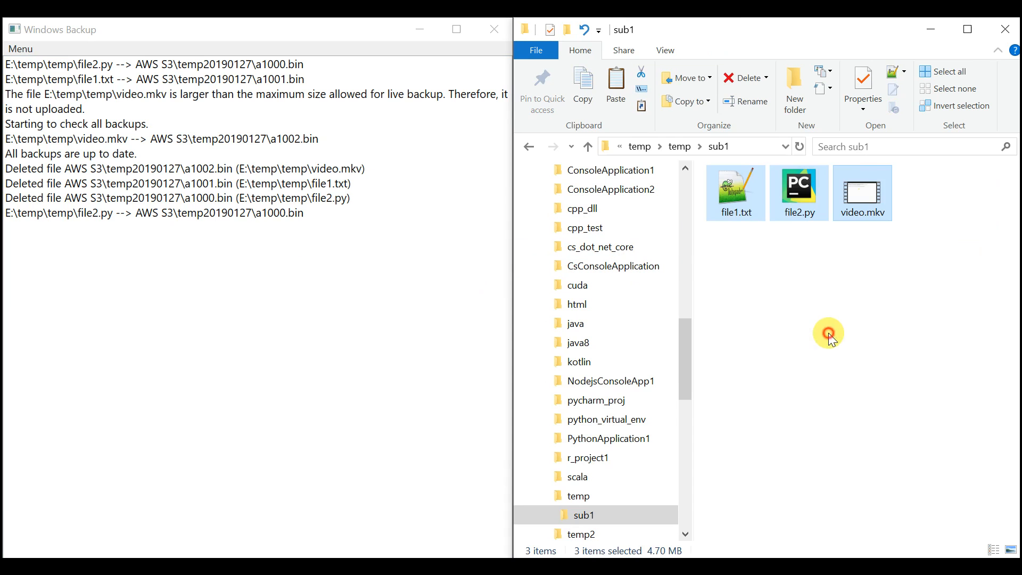
pyautogui.click(831, 338)
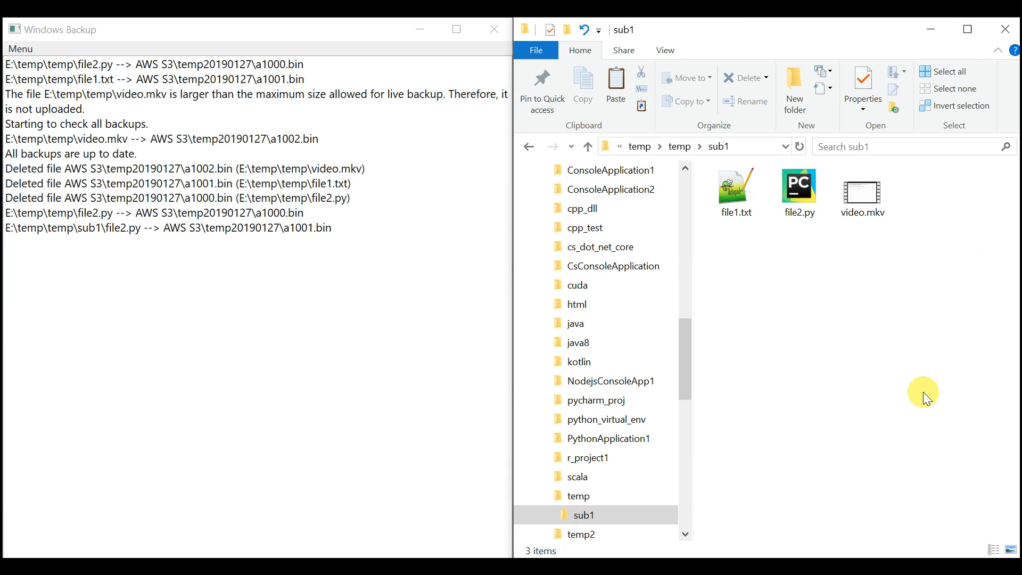
pyautogui.click(799, 199)
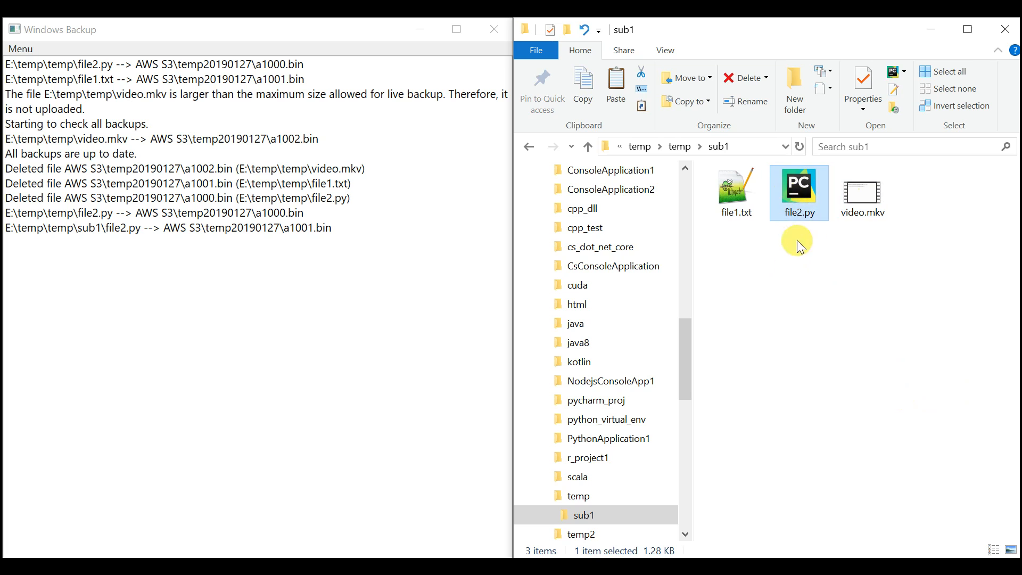
pyautogui.click(176, 324)
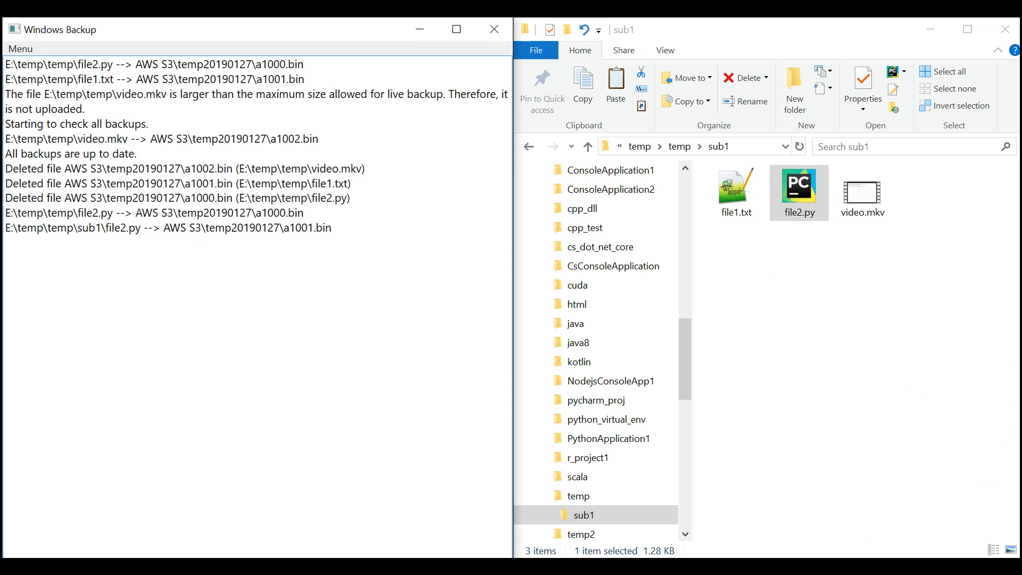
# - Open settings.xml from the bin\data folder and examine the encryption key and the AWS S3 service's ID, secret key and region entries
pyautogui.click(831, 570)
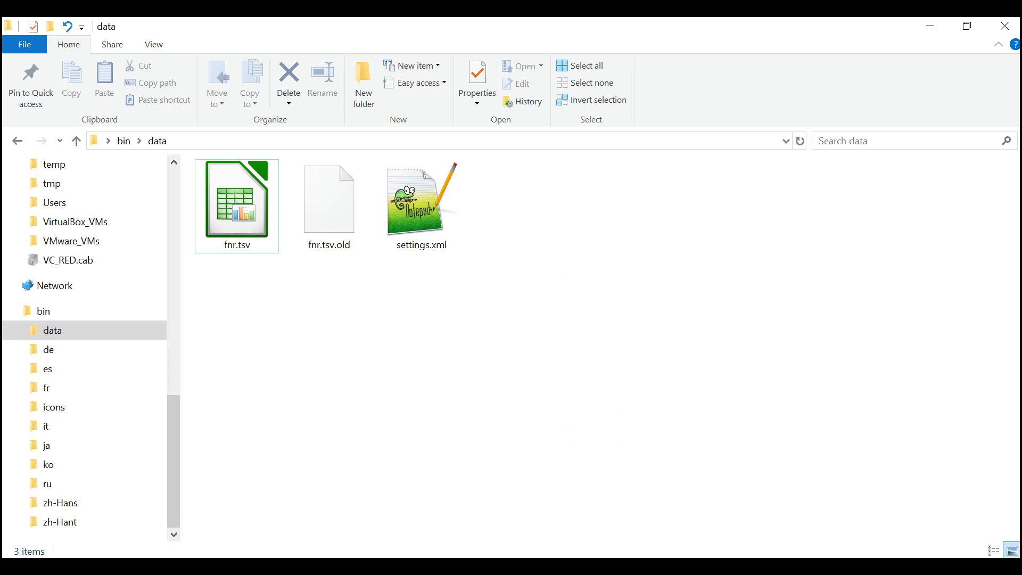
pyautogui.doubleClick(428, 199)
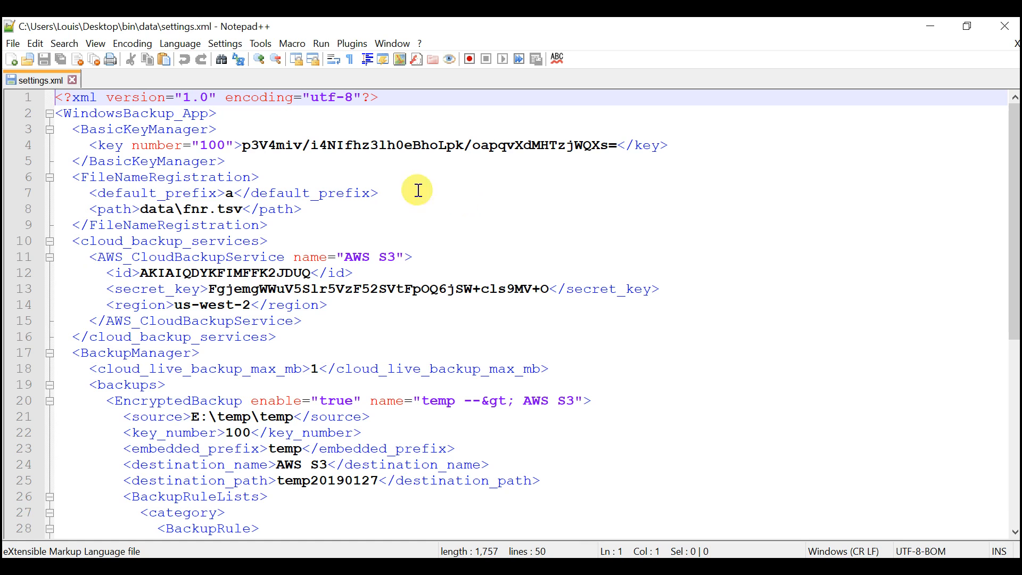
pyautogui.click(115, 143)
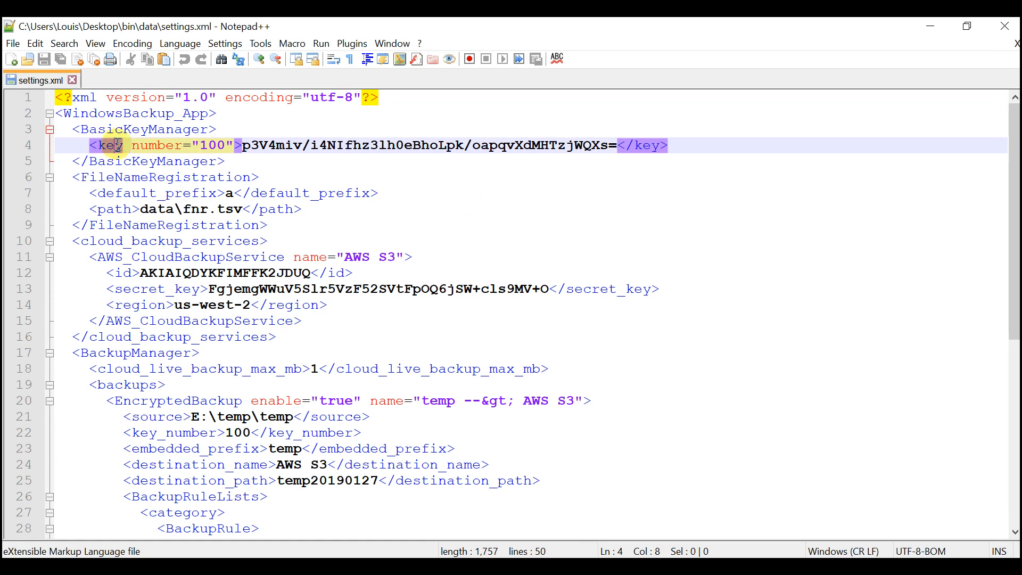
pyautogui.click(179, 258)
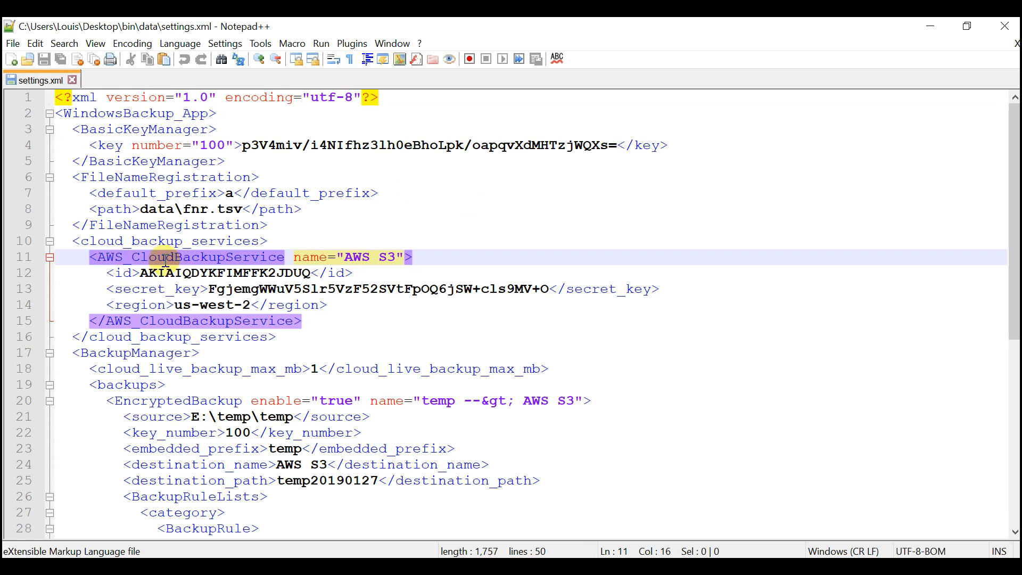
pyautogui.click(129, 275)
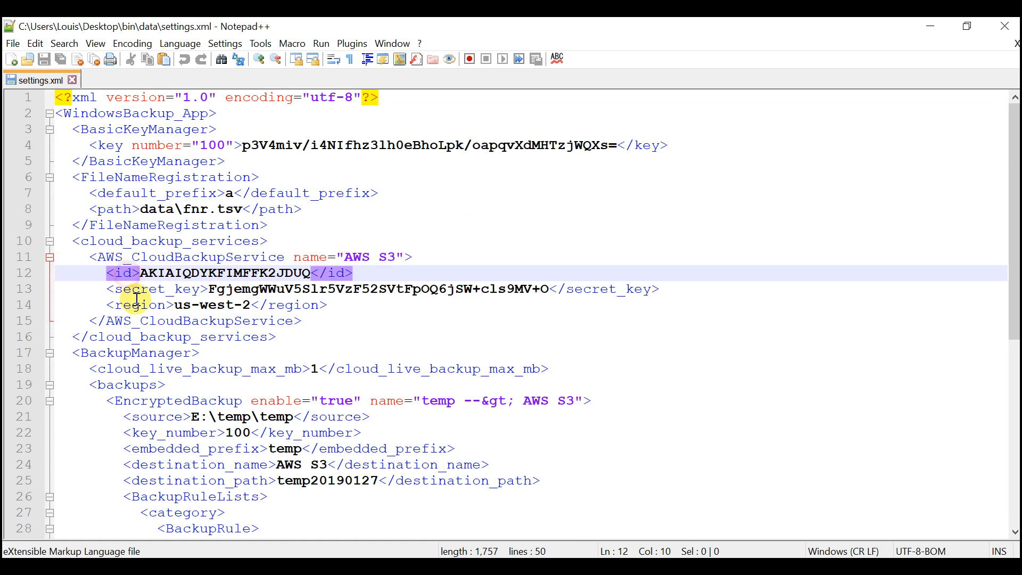
pyautogui.click(132, 289)
pyautogui.click(136, 306)
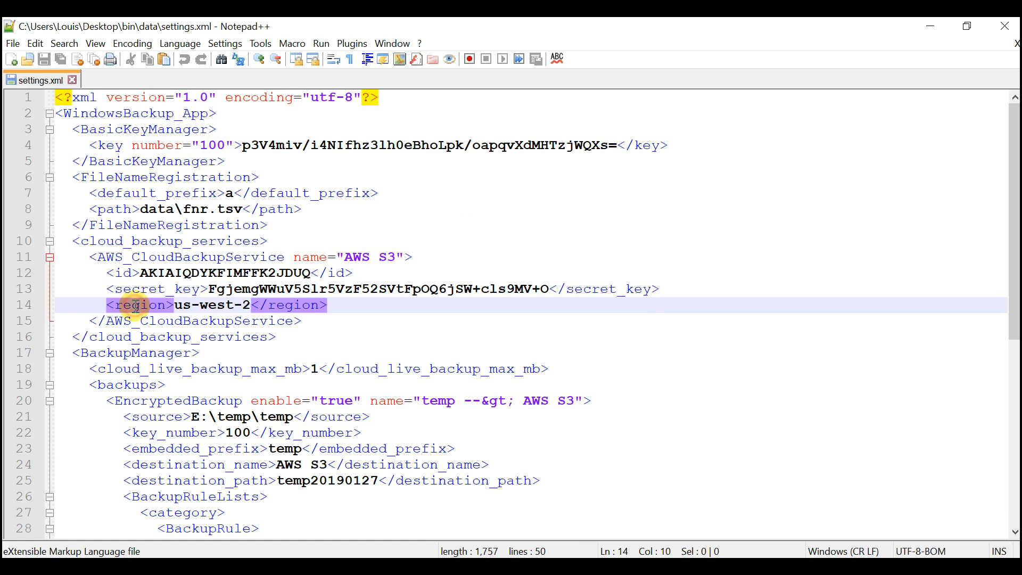
# - Examine the backups section of settings.xml, covering the source, destination name, destination path and backup rule
pyautogui.click(144, 382)
pyautogui.scroll(-5, 144, 382)
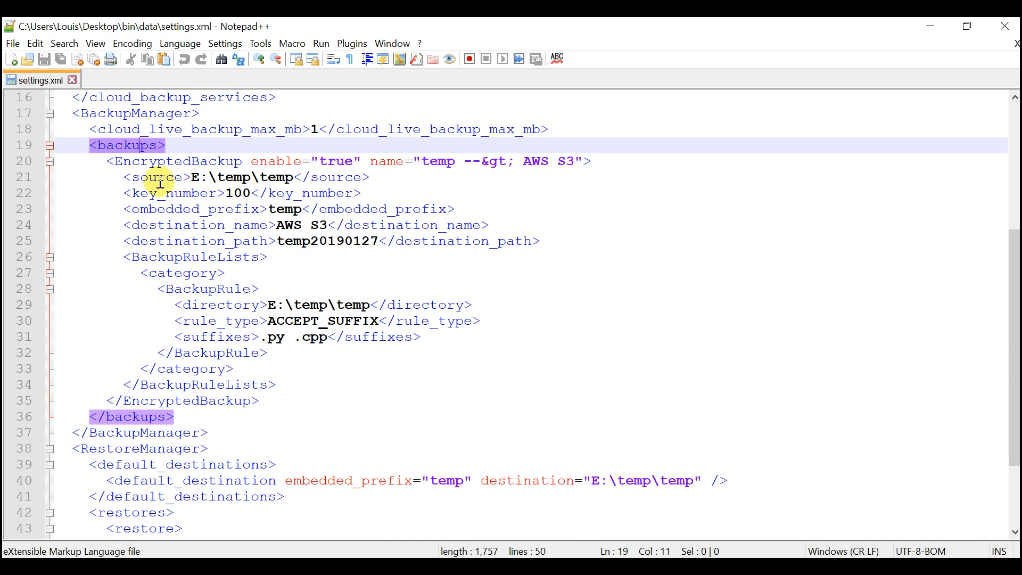
pyautogui.click(157, 177)
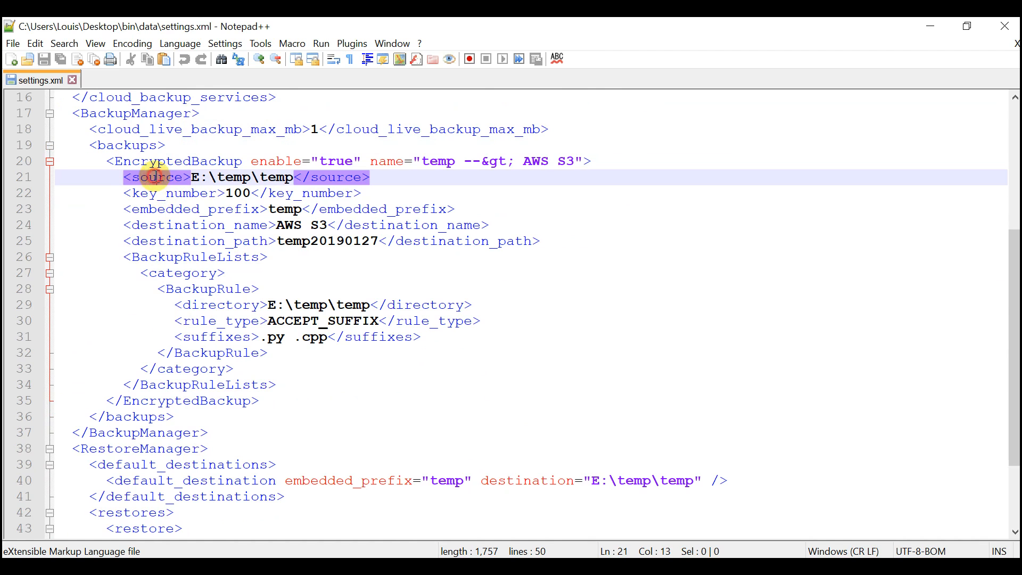
pyautogui.click(185, 227)
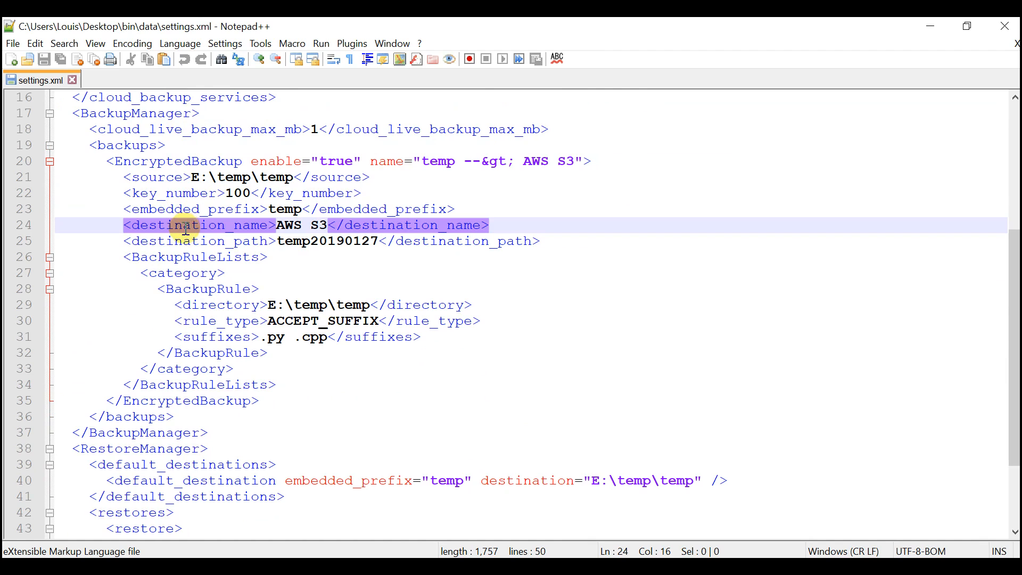
pyautogui.click(199, 242)
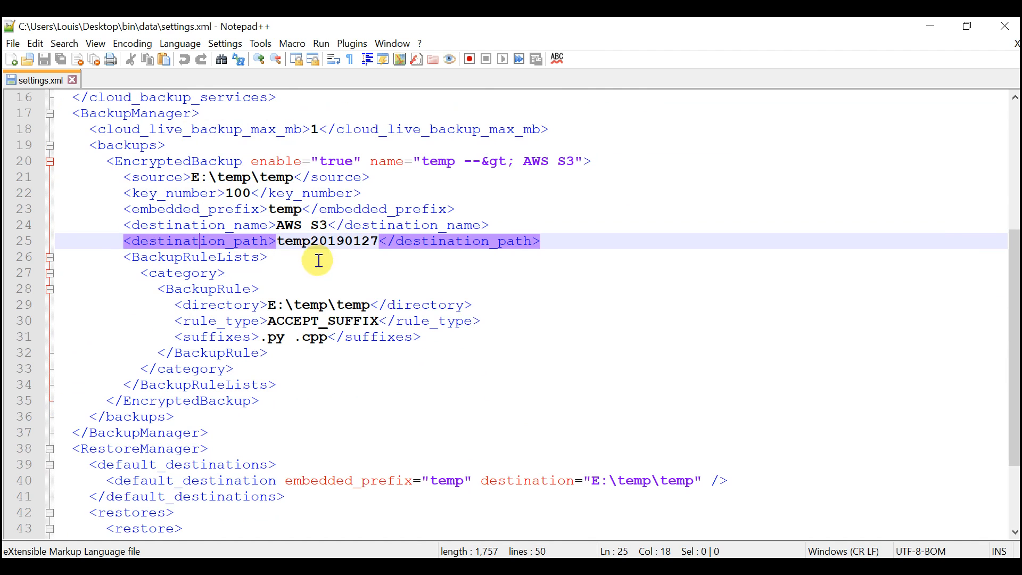
pyautogui.click(201, 289)
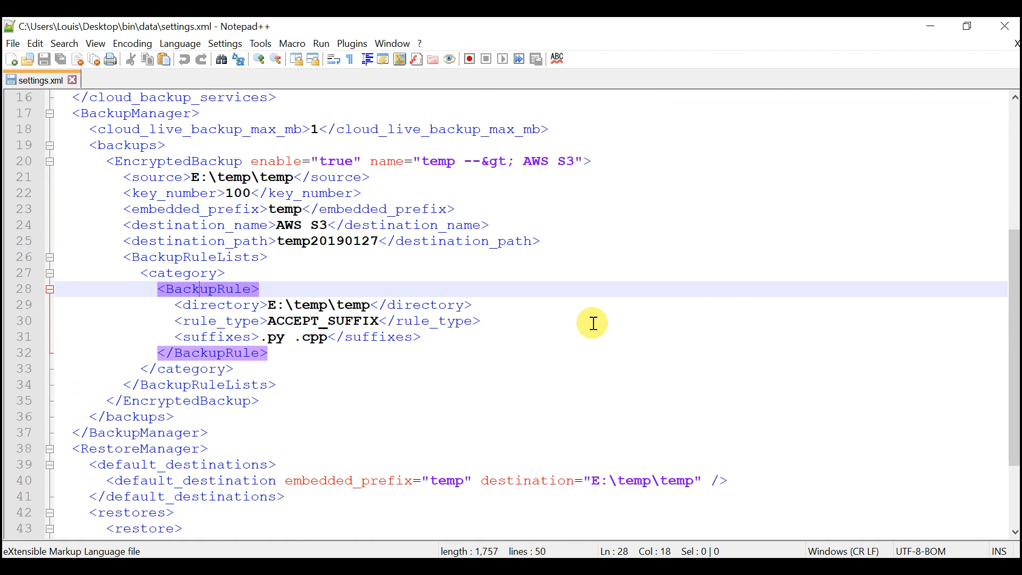
# - Review the BasicKeyManager key and AWS_CloudBackupService entries in settings.xml again
pyautogui.scroll(5, 586, 323)
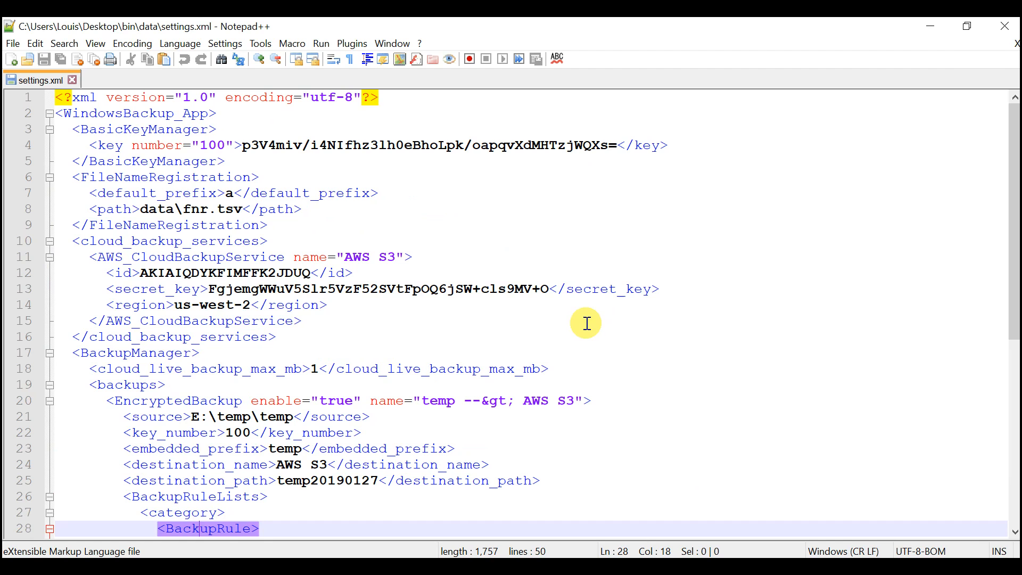
pyautogui.click(120, 145)
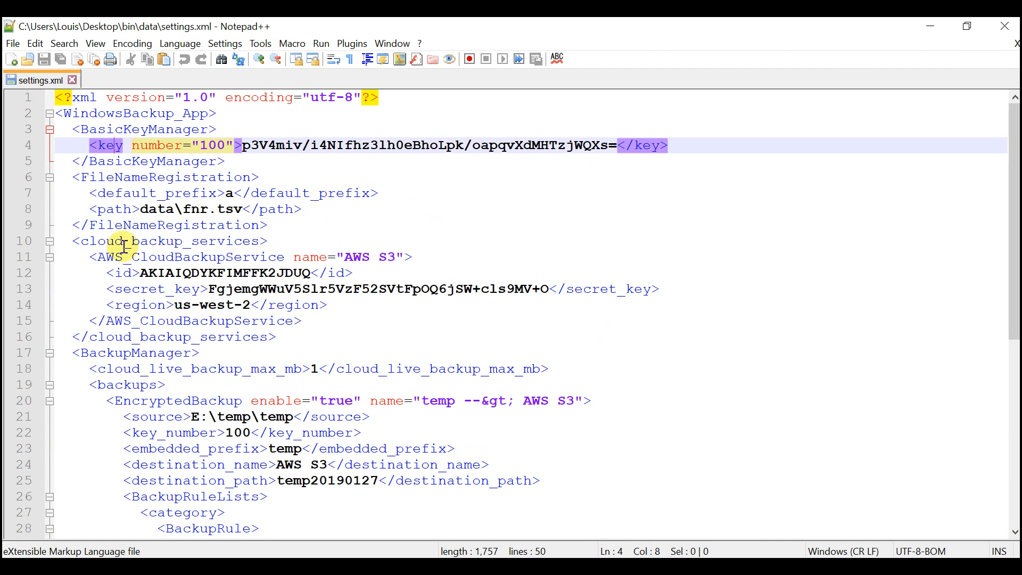
pyautogui.click(132, 261)
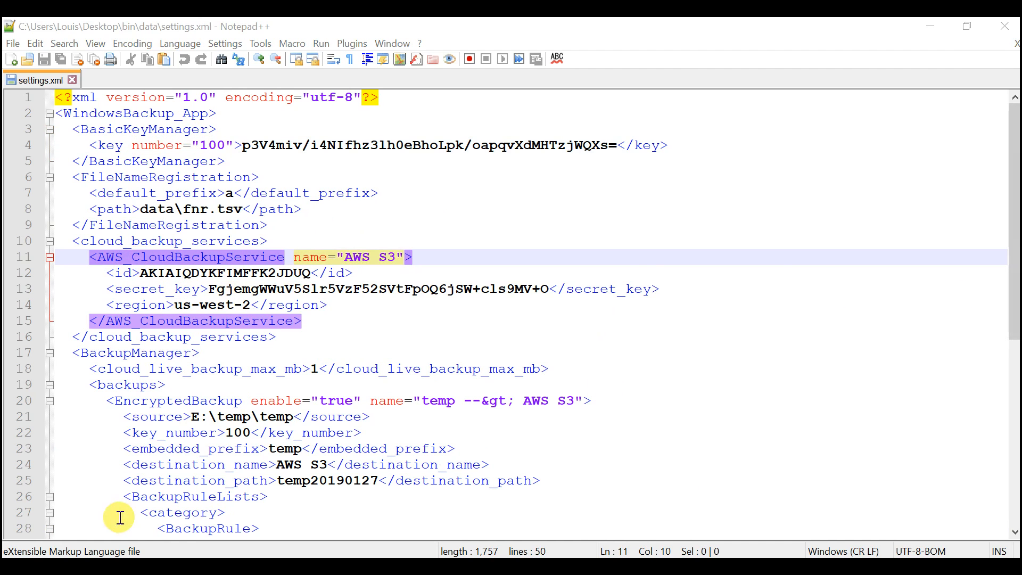
# - Return to the bin\data folder and open fnr.tsv in LibreOffice Calc, accepting the text import
pyautogui.click(109, 567)
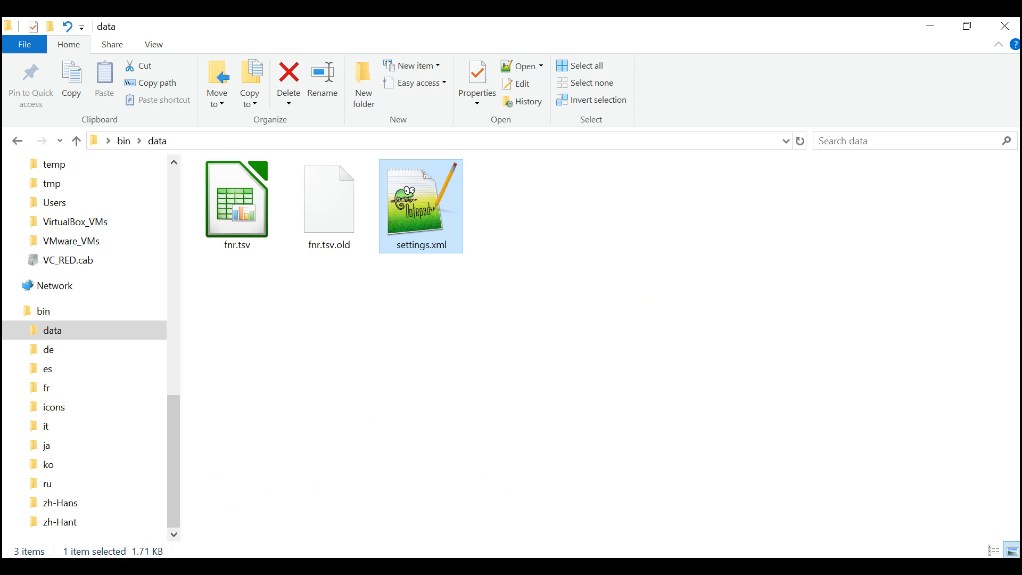
pyautogui.click(223, 262)
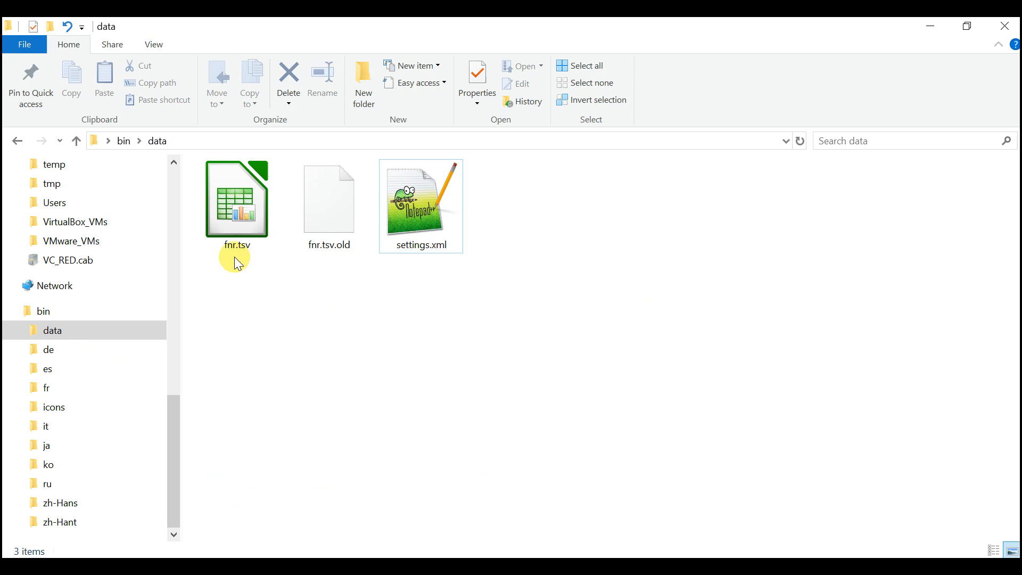
pyautogui.doubleClick(236, 211)
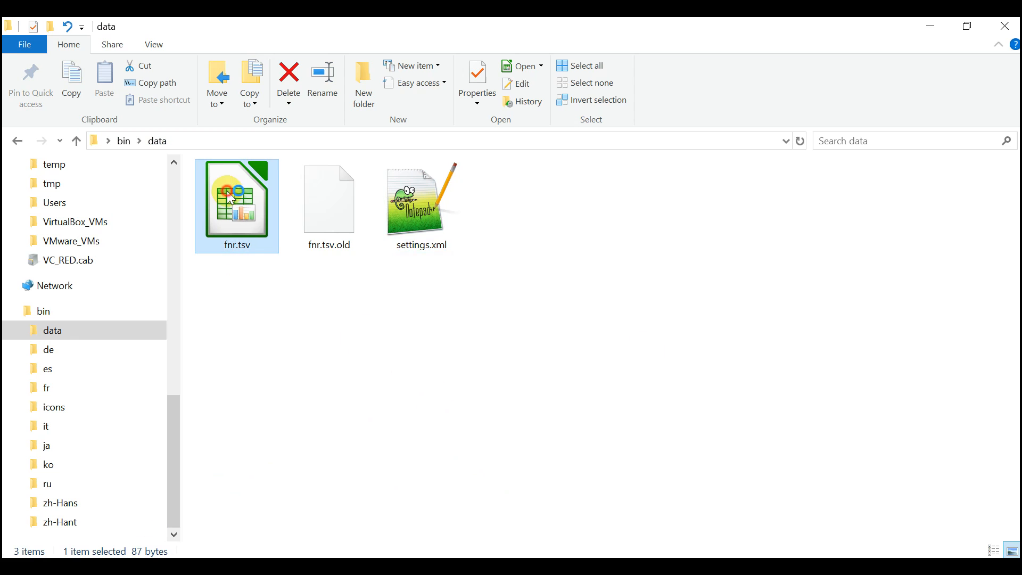
pyautogui.click(628, 474)
pyautogui.click(429, 331)
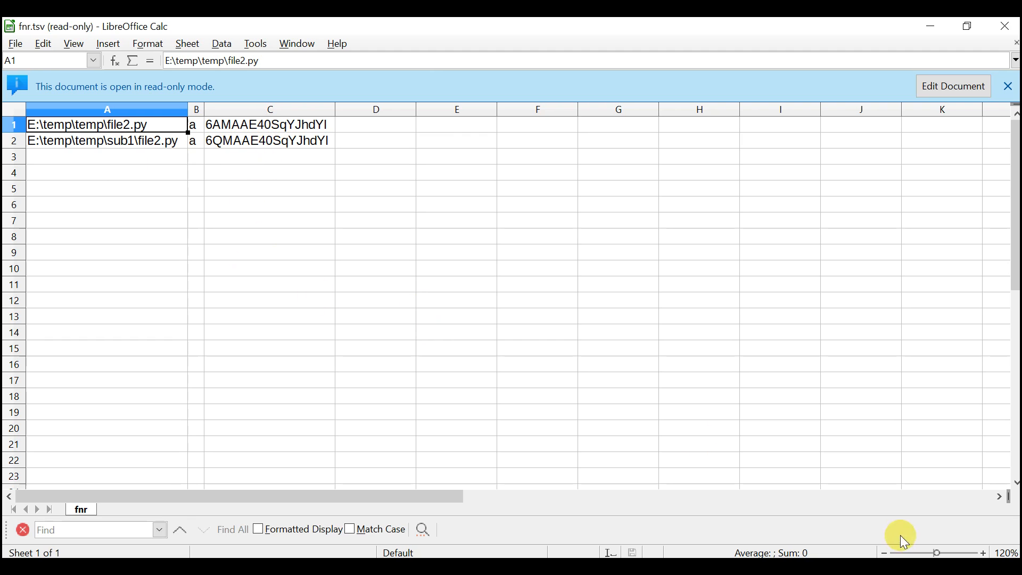
# - Switch to Windows Backup and examine how the log maps file2.py to its encrypted .bin file name on AWS S3
pyautogui.hotkey('alt', 'Tab')
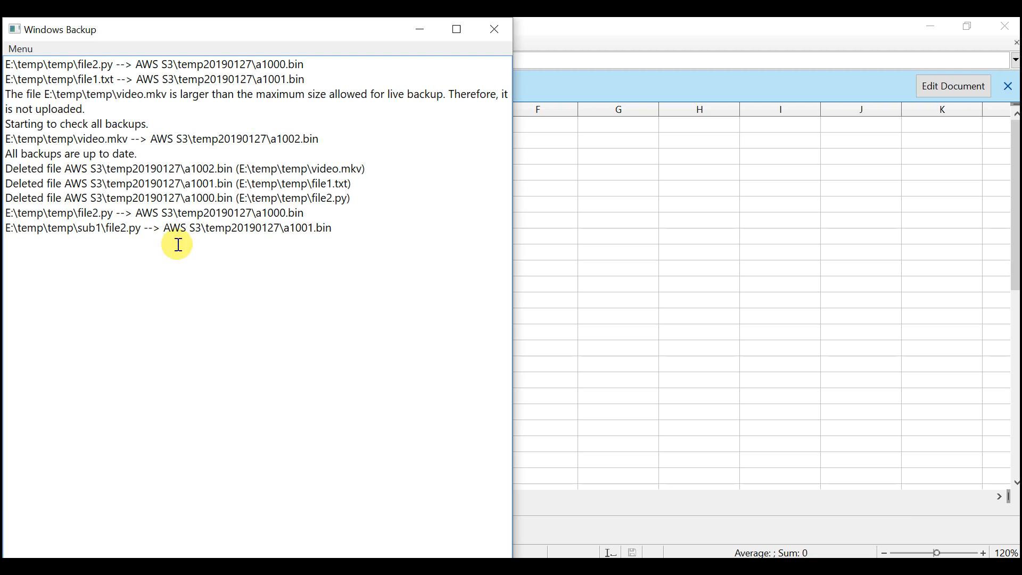
pyautogui.moveTo(78, 213); pyautogui.dragTo(118, 218)
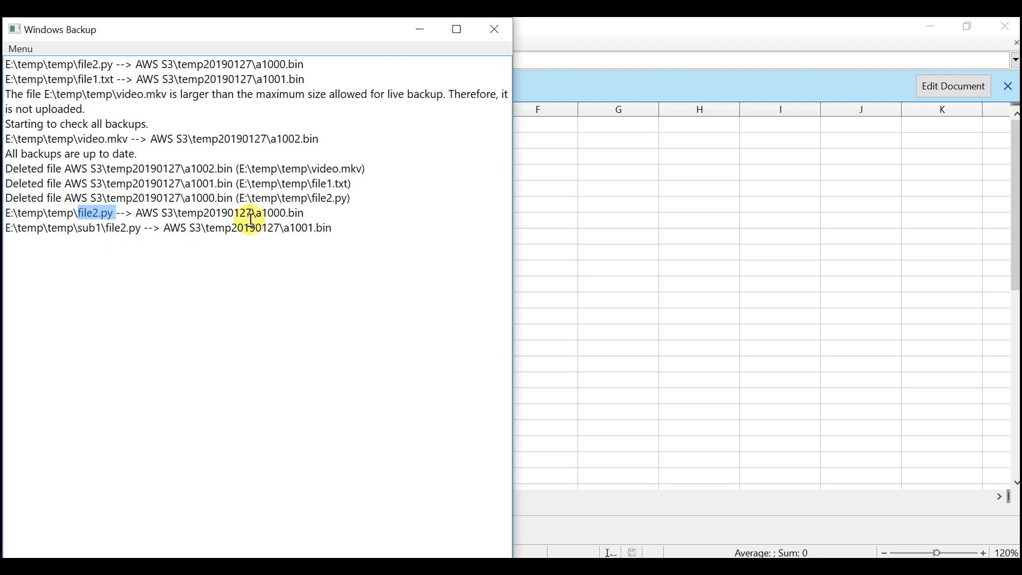
pyautogui.moveTo(253, 213); pyautogui.dragTo(307, 214)
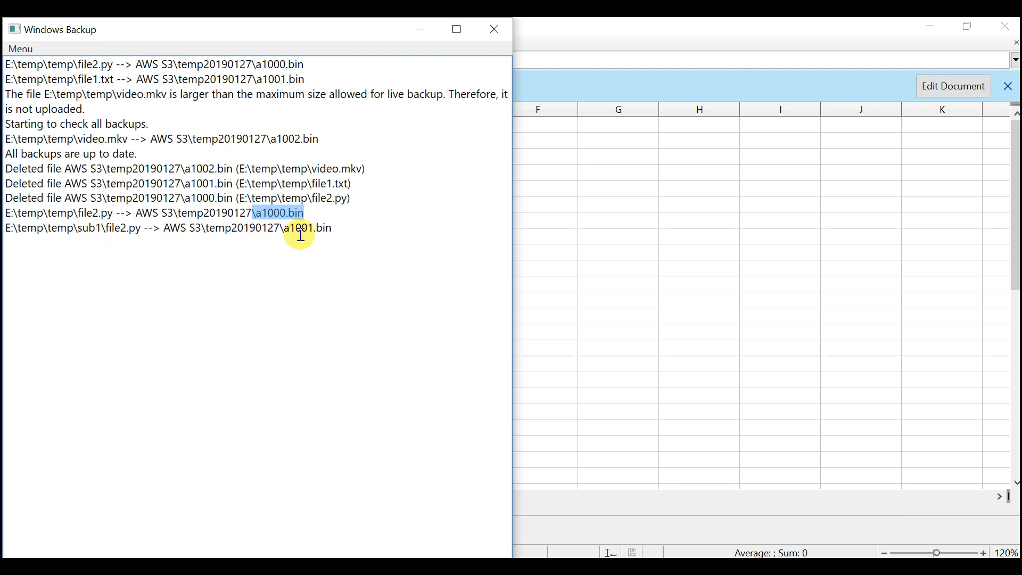
pyautogui.click(280, 278)
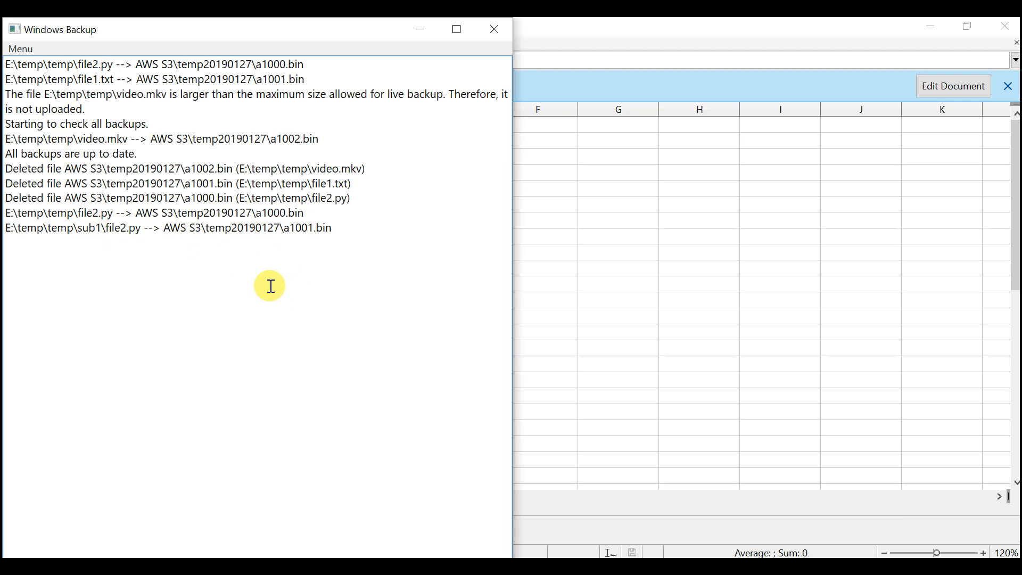
pyautogui.moveTo(81, 215); pyautogui.dragTo(115, 215)
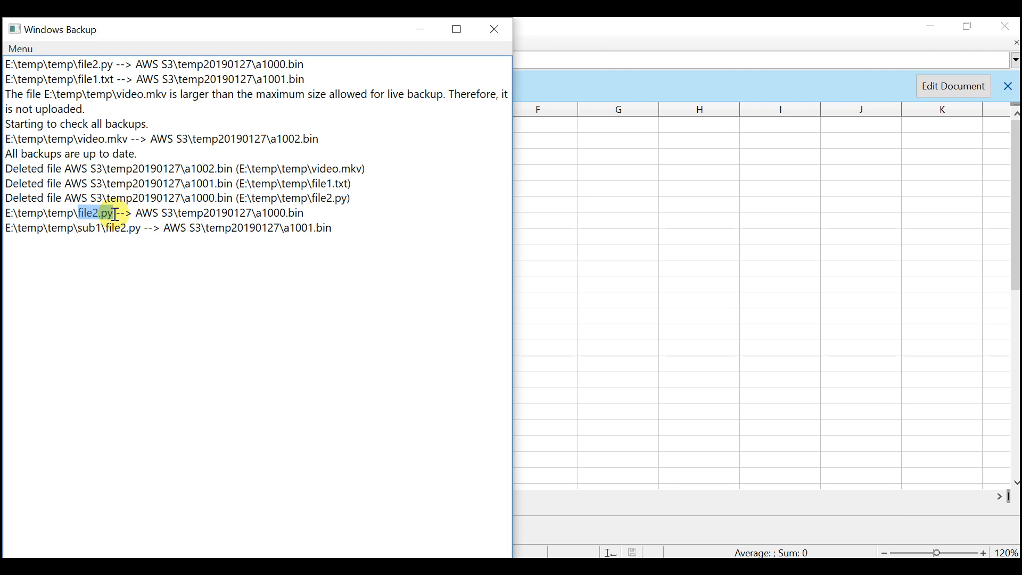
pyautogui.moveTo(252, 213); pyautogui.dragTo(343, 213)
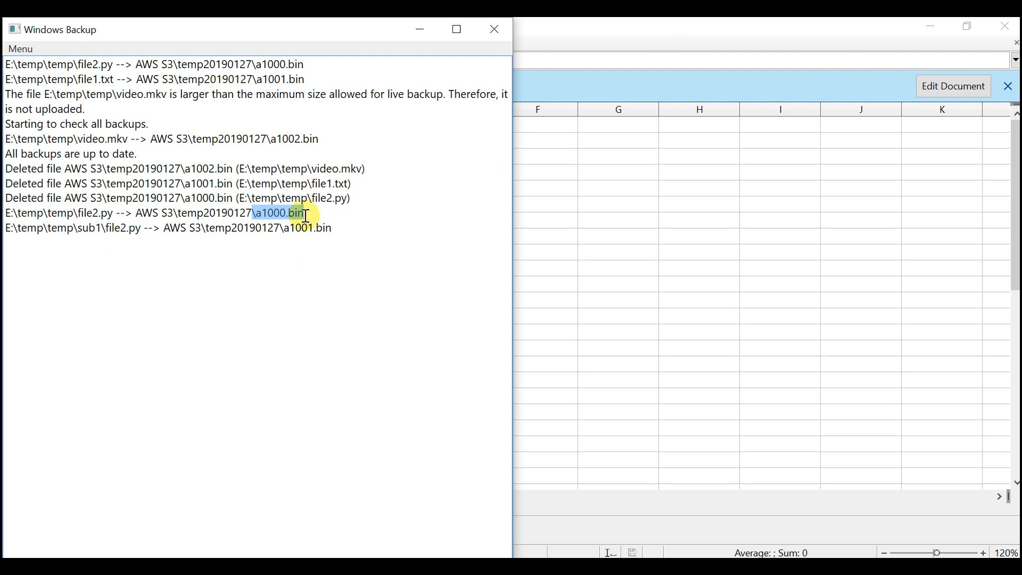
# - Back in fnr.tsv, inspect the path and encoded value registered for E:\temp\temp\file2.py, and return to Windows Backup
pyautogui.click(582, 222)
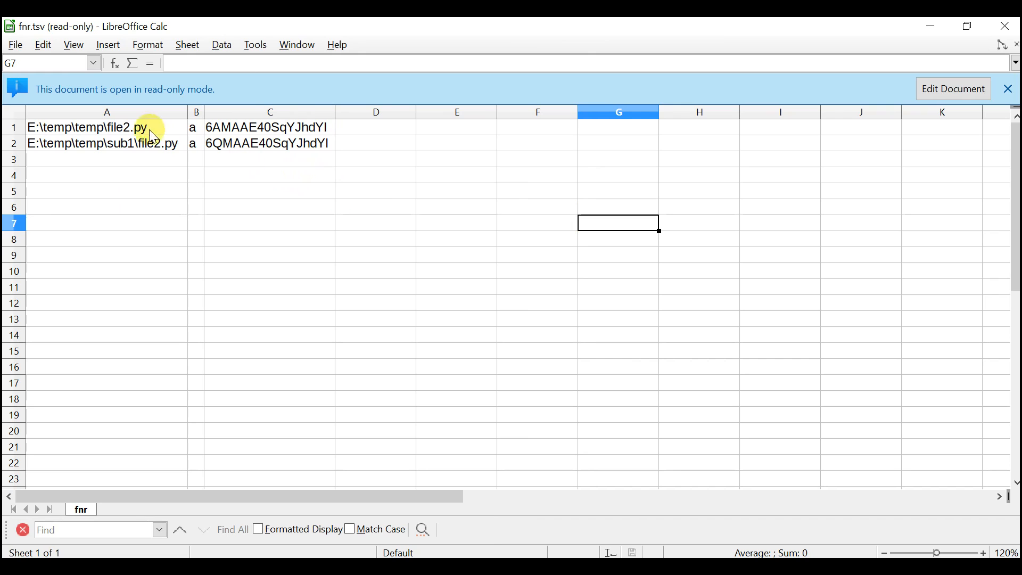
pyautogui.click(112, 130)
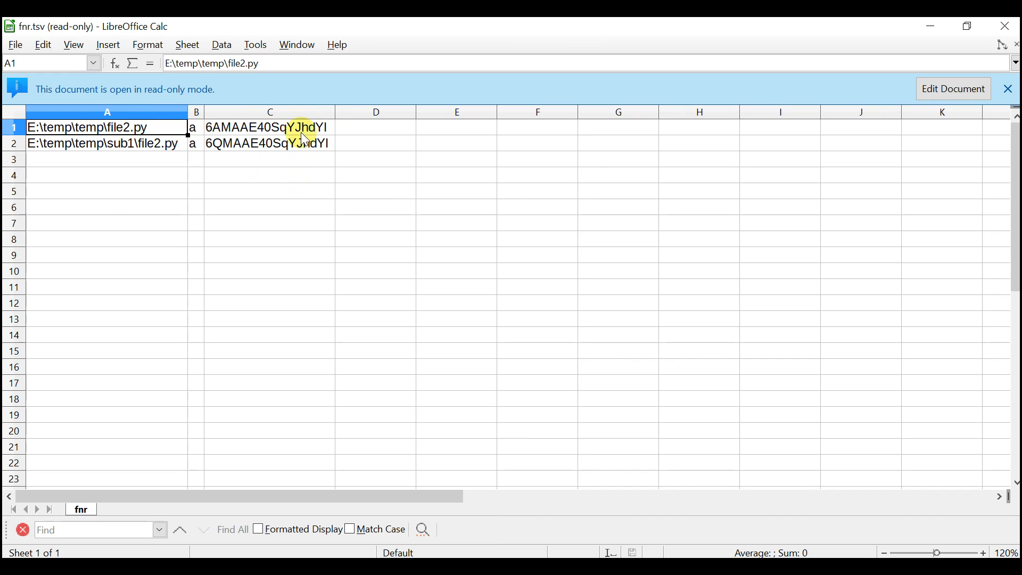
pyautogui.click(303, 132)
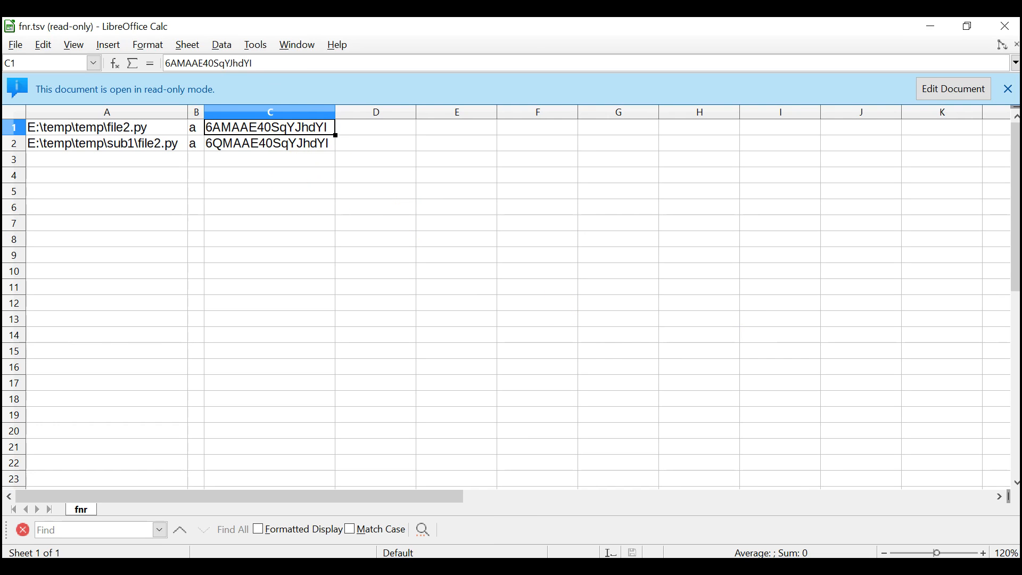
pyautogui.hotkey('alt', 'Tab')
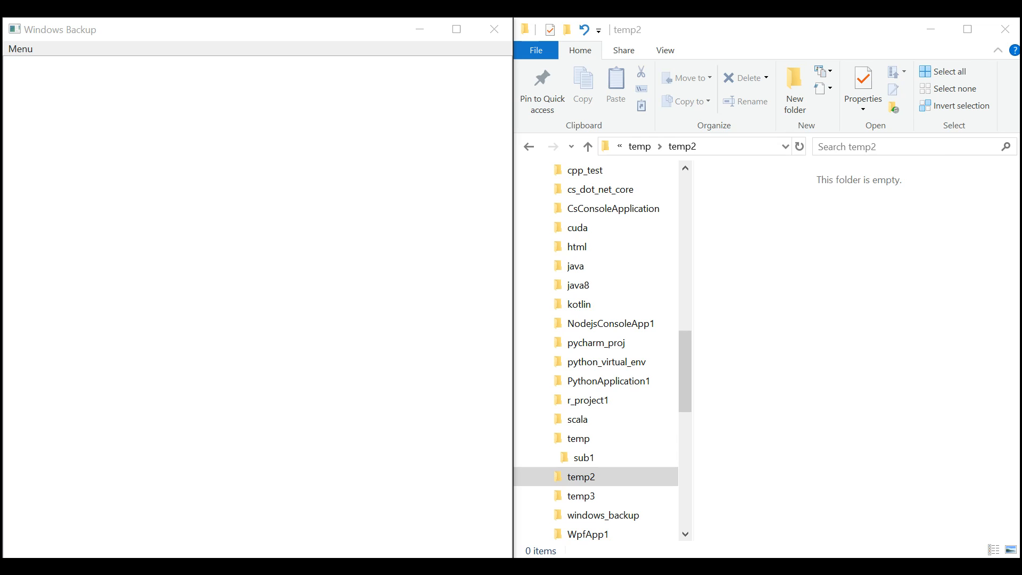
# - Open the Restore window and get information, including file names, for the AWS S3\temp20190127 archive
pyautogui.click(811, 296)
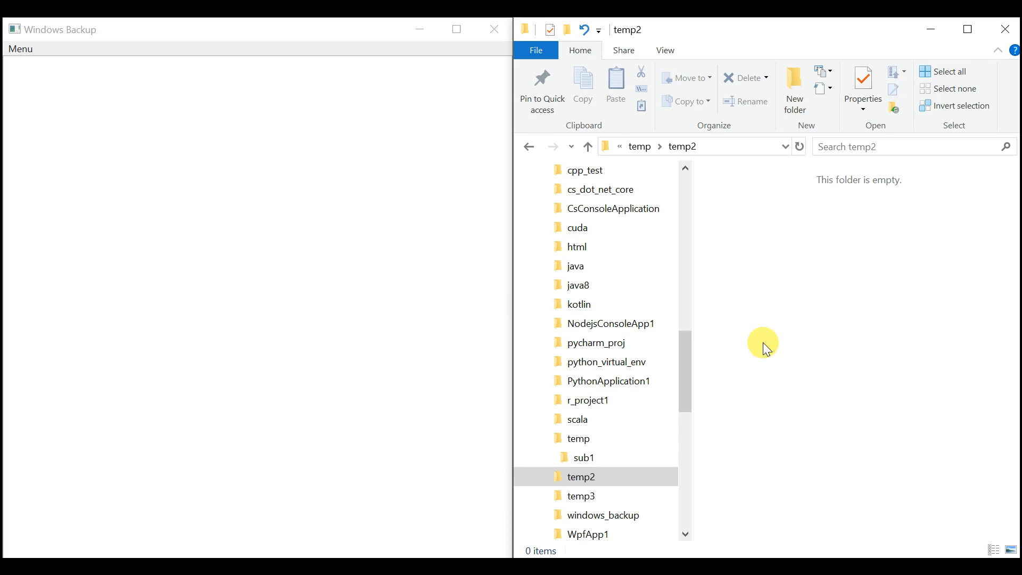
pyautogui.click(305, 286)
pyautogui.click(20, 49)
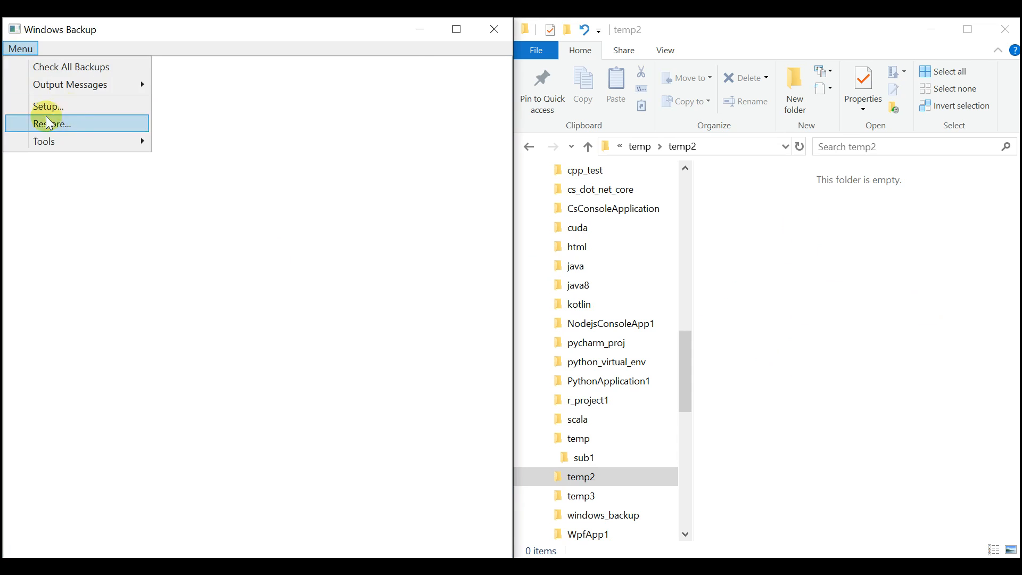
pyautogui.click(74, 125)
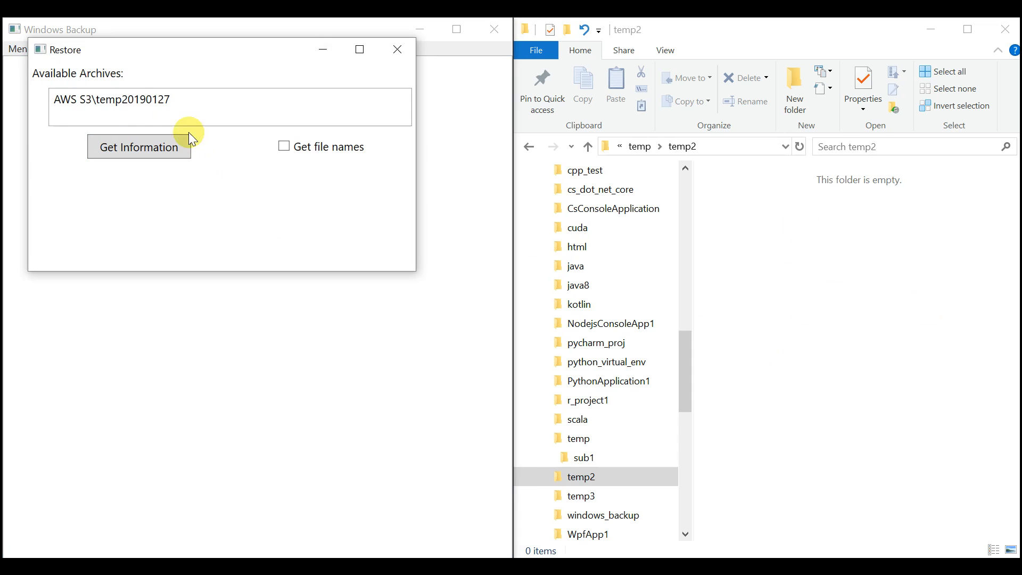
pyautogui.click(136, 103)
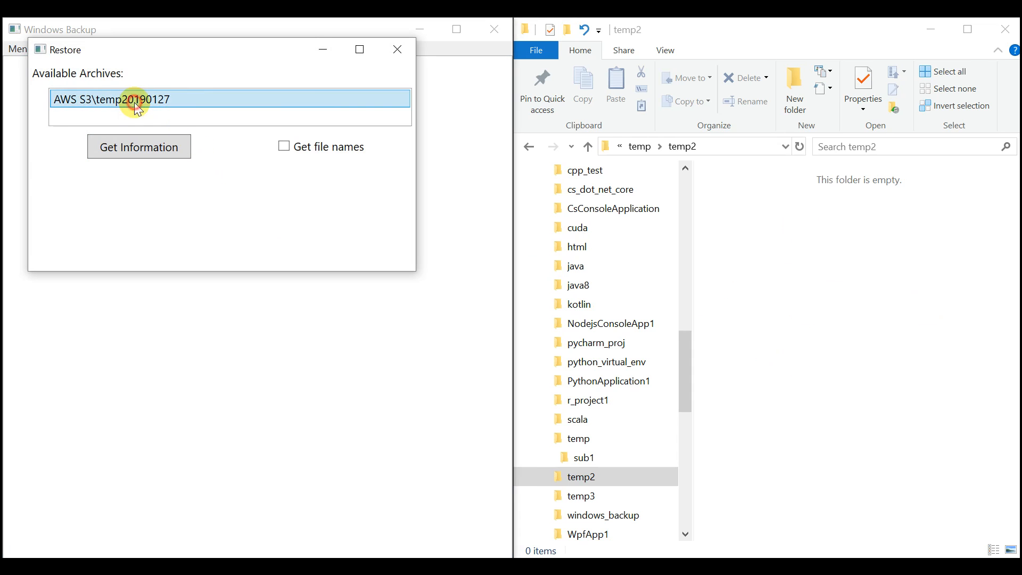
pyautogui.click(284, 146)
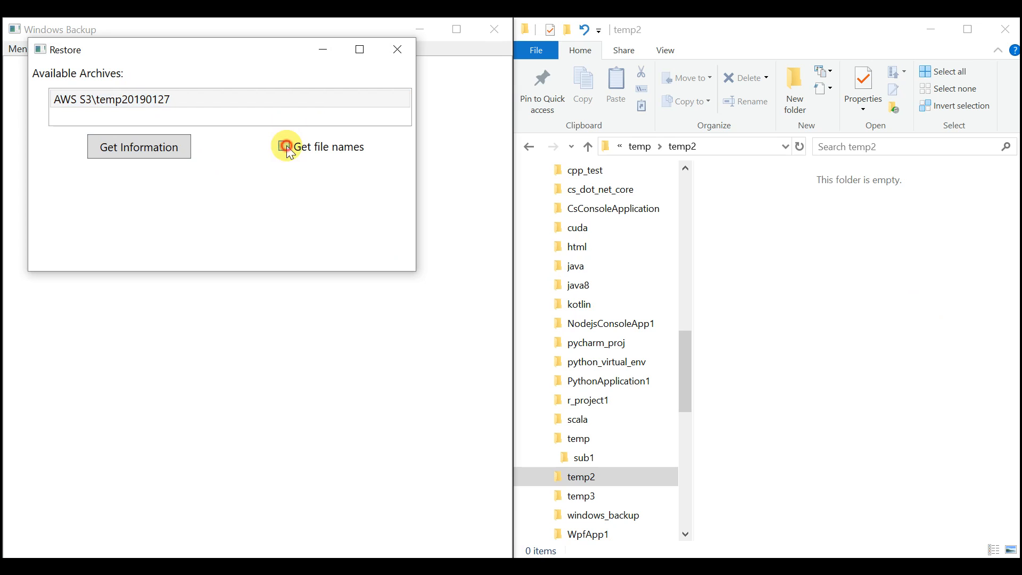
pyautogui.click(151, 154)
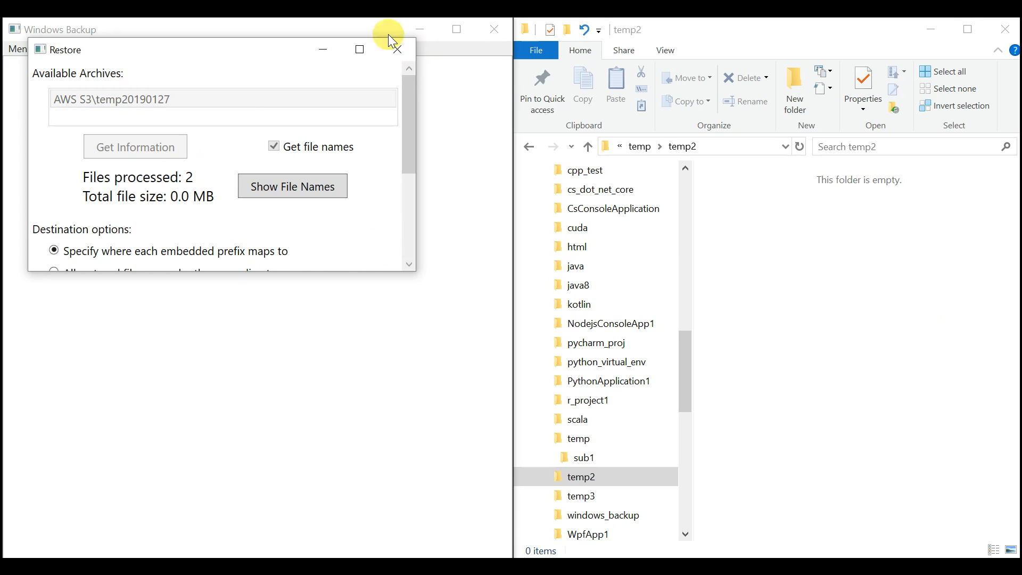
# - Maximize the Restore window, review the file names to be restored under the temp prefix, and close the list
pyautogui.click(360, 49)
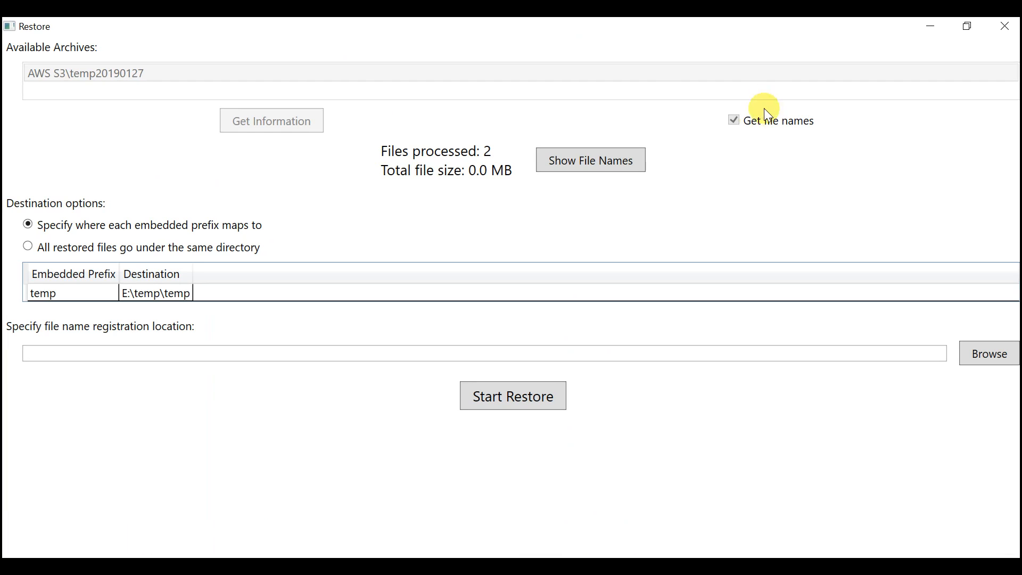
pyautogui.click(593, 161)
pyautogui.click(262, 94)
pyautogui.click(224, 119)
pyautogui.moveTo(155, 159); pyautogui.dragTo(4, 108)
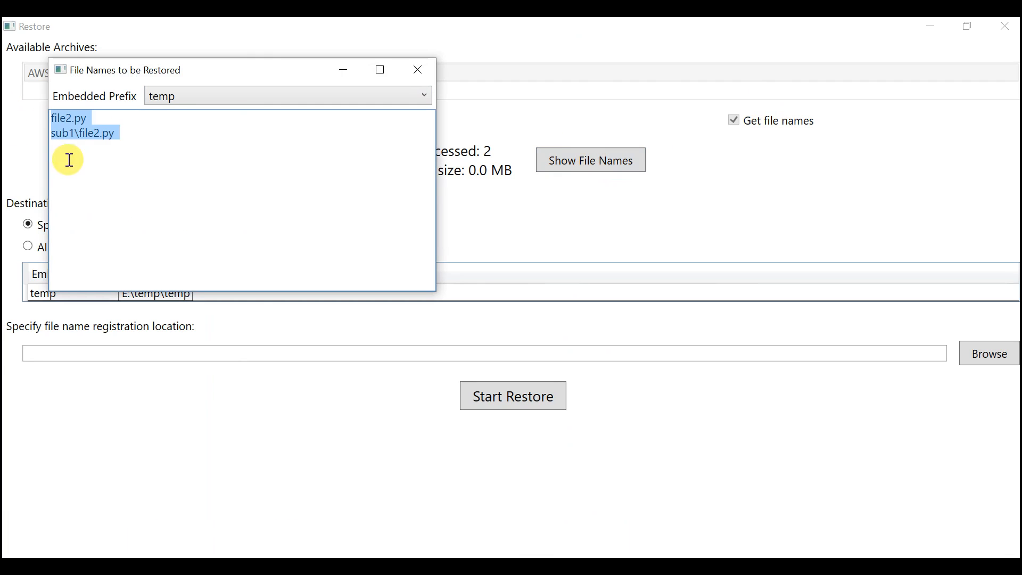
pyautogui.click(171, 169)
pyautogui.click(418, 69)
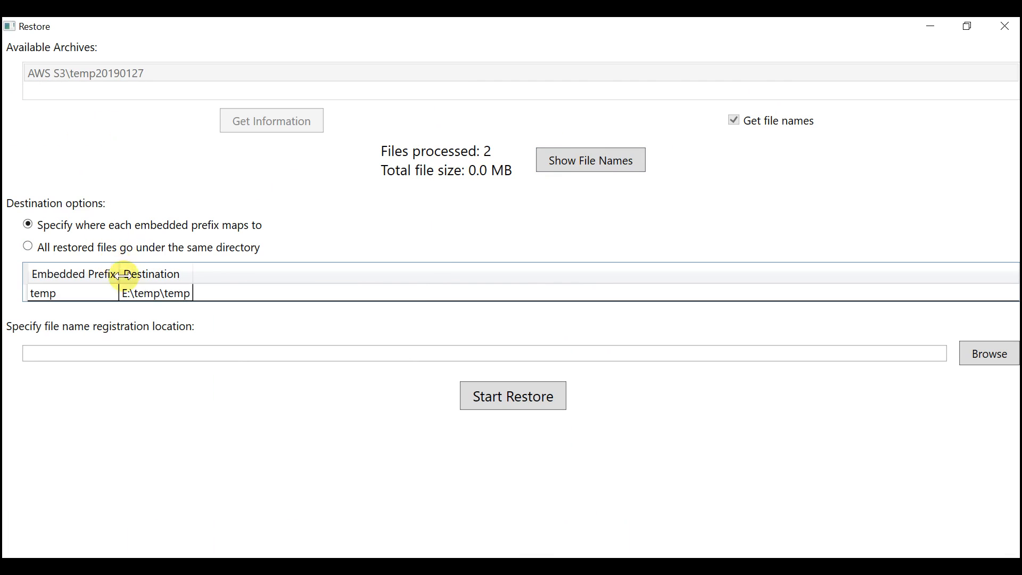
# - Set the restore destination of the temp embedded prefix to E:\temp\temp2
pyautogui.click(173, 298)
pyautogui.click(180, 294)
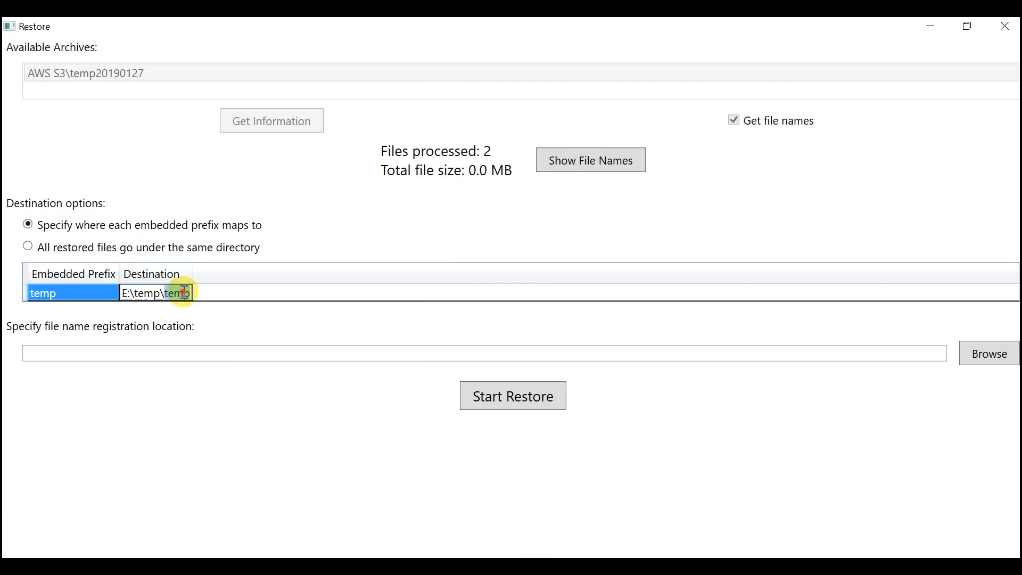
pyautogui.write('2')
pyautogui.press('Return')
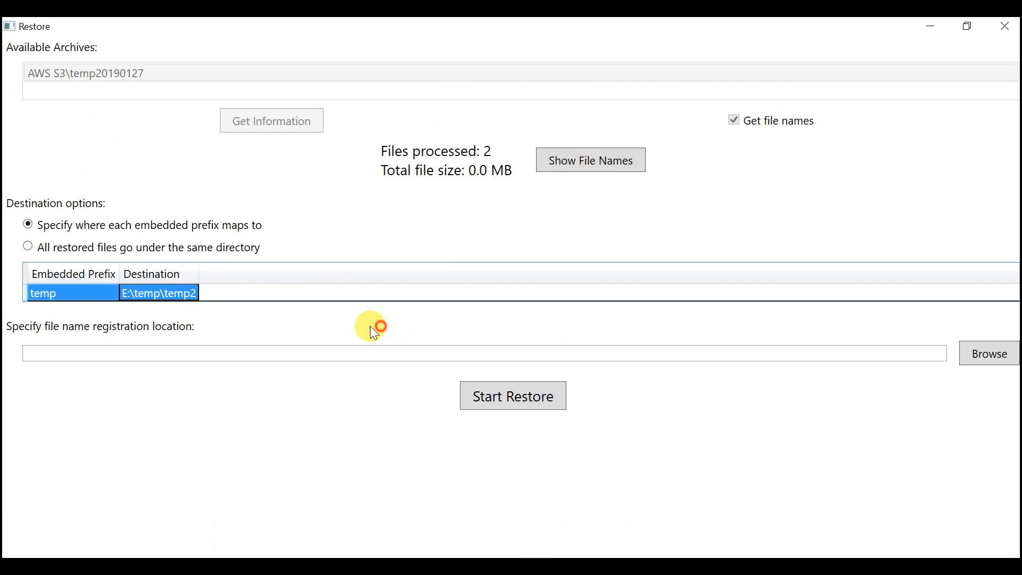
# - Set the file name registration location to E:\temp\temp2\fnr.tsv, copying the folder path from File Explorer
pyautogui.click(296, 355)
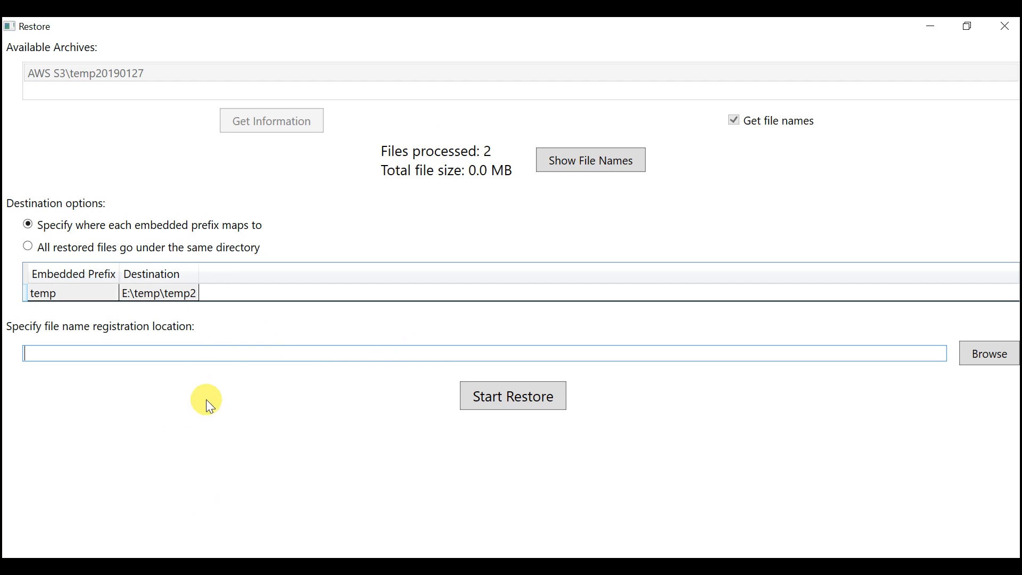
pyautogui.hotkey('alt', 'Tab')
pyautogui.click(727, 144)
pyautogui.hotkey('ctrl', 'c')
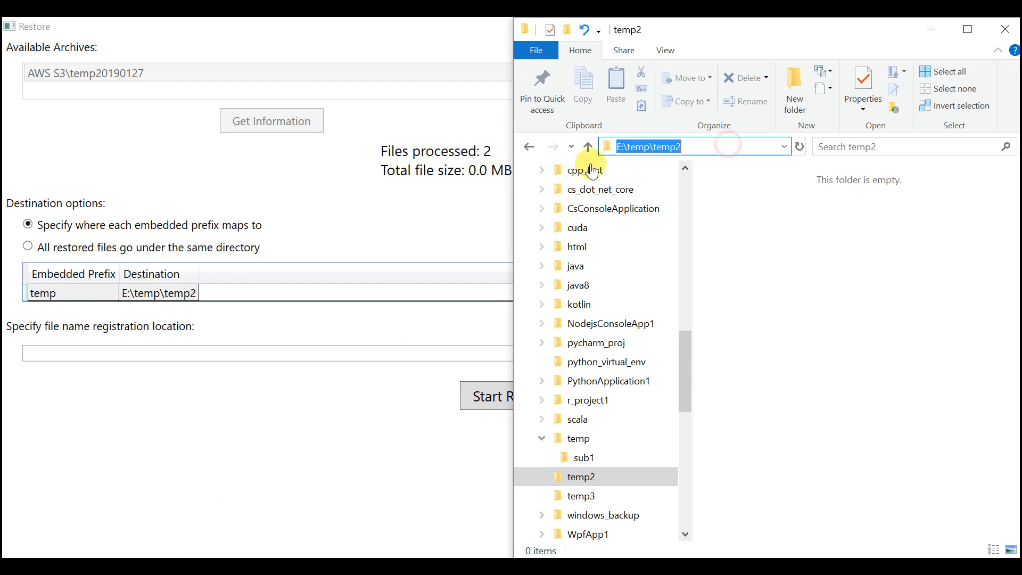
pyautogui.click(69, 354)
pyautogui.hotkey('ctrl', 'v')
pyautogui.write('\\')
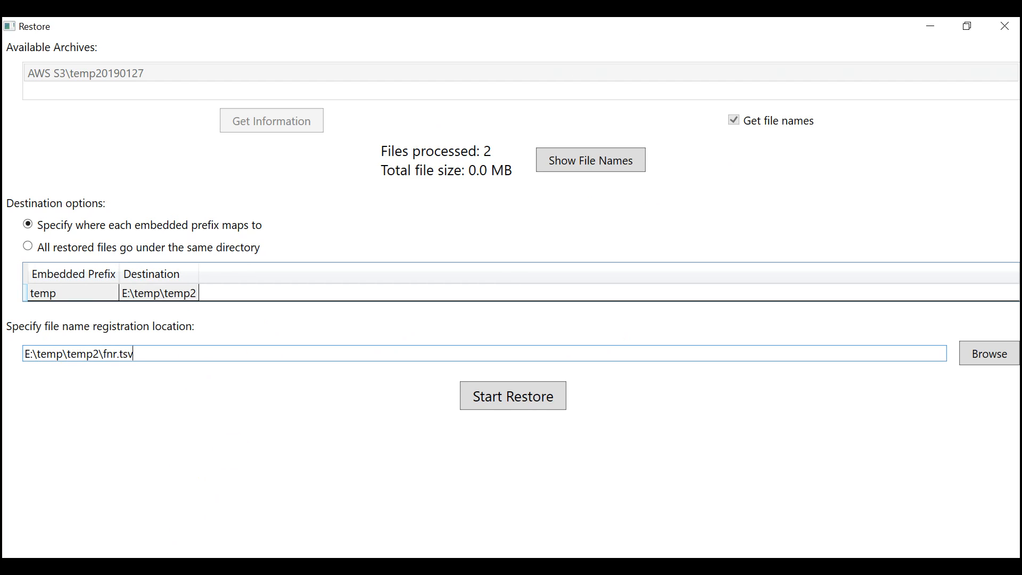
# - Run the restore and close the Restore window
pyautogui.click(511, 387)
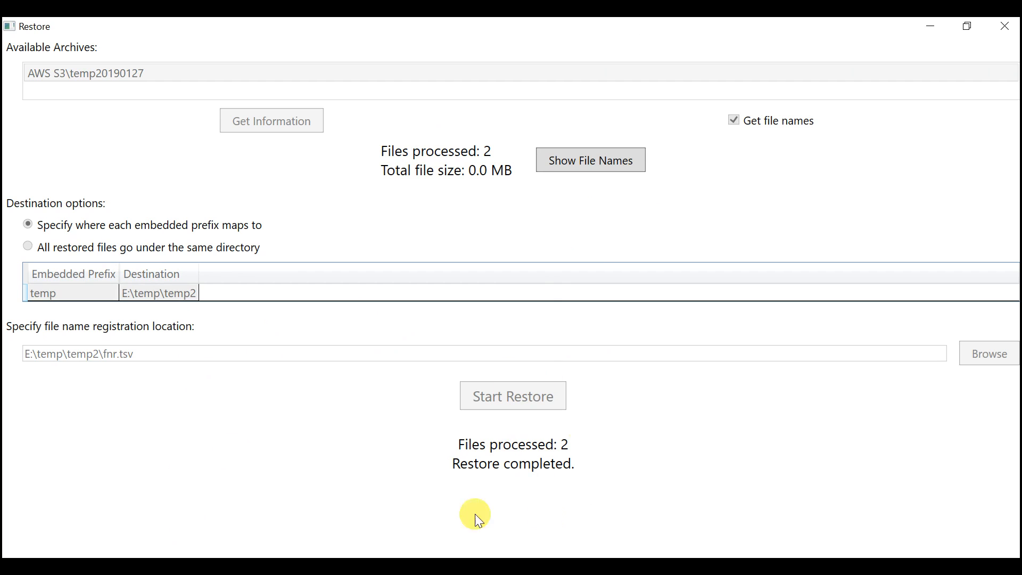
pyautogui.click(968, 26)
pyautogui.click(393, 60)
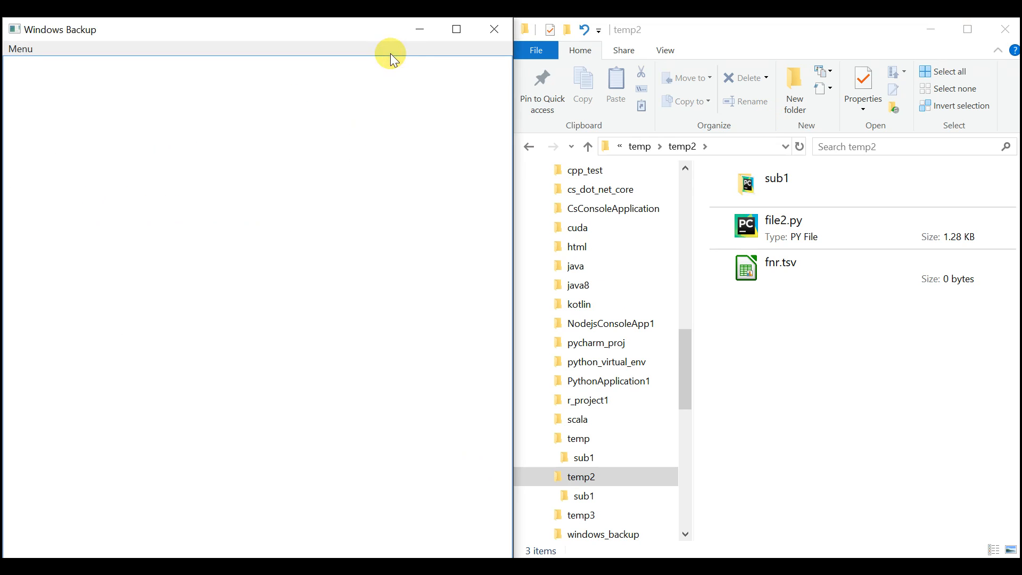
# - In File Explorer, compare the original files in the temp folder with the restored contents of temp2
pyautogui.click(794, 371)
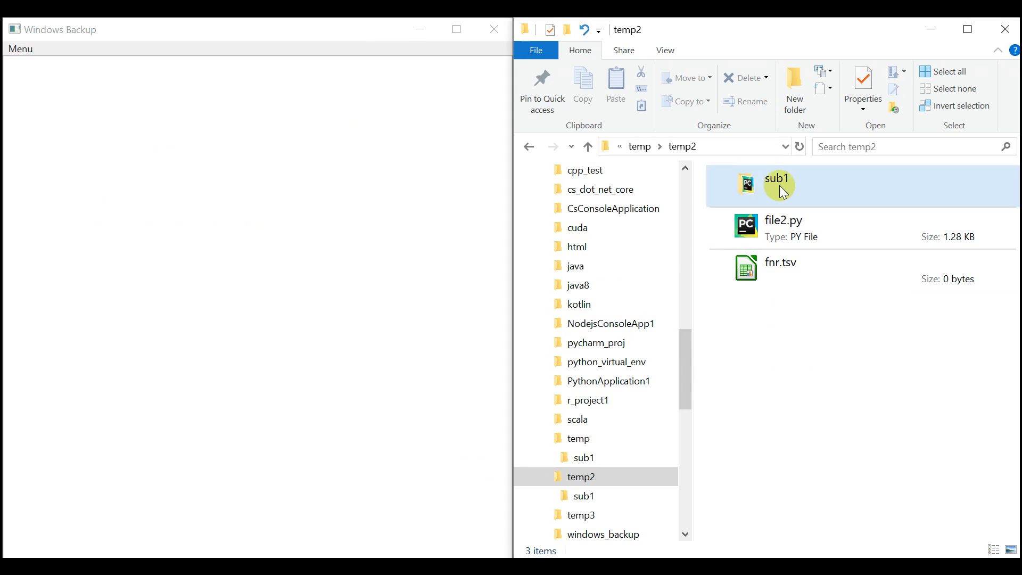
pyautogui.click(583, 441)
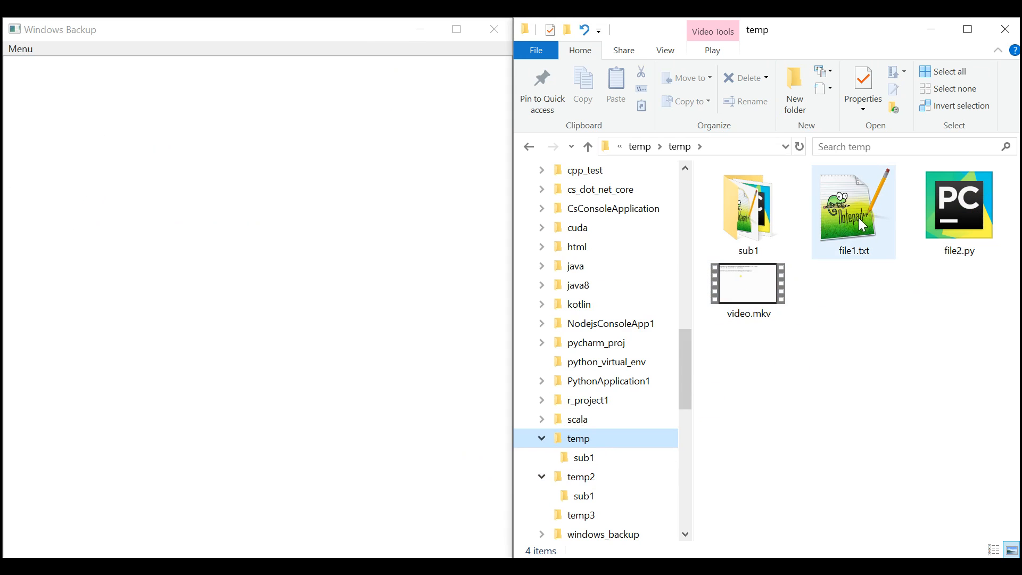
pyautogui.moveTo(855, 229)
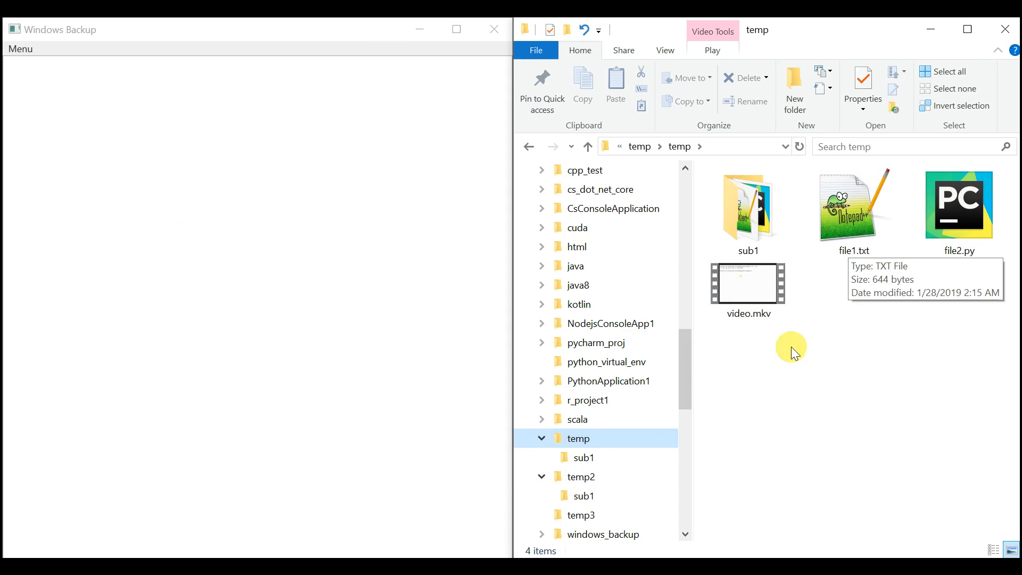
pyautogui.click(606, 480)
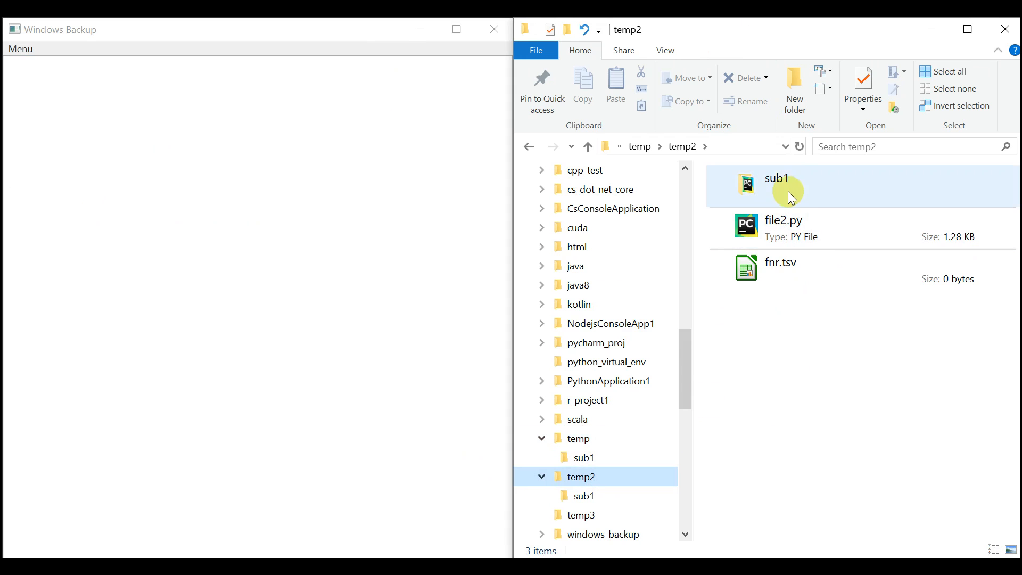
# - Open fnr.tsv from temp2 in LibreOffice Calc, accepting the text import, and inspect the path registered for the restored file2.py
pyautogui.click(792, 271)
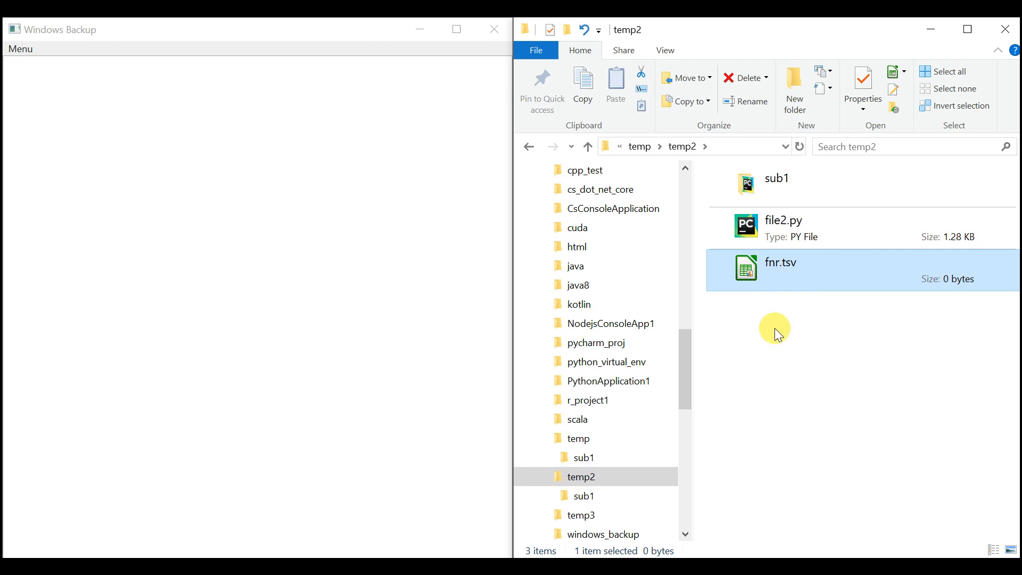
pyautogui.doubleClick(797, 288)
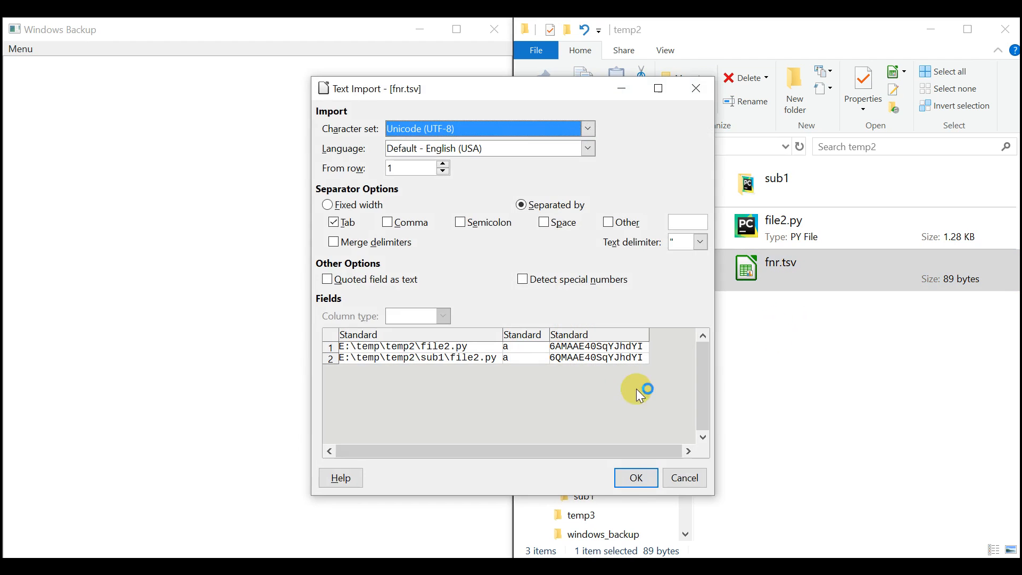
pyautogui.click(646, 477)
pyautogui.click(431, 332)
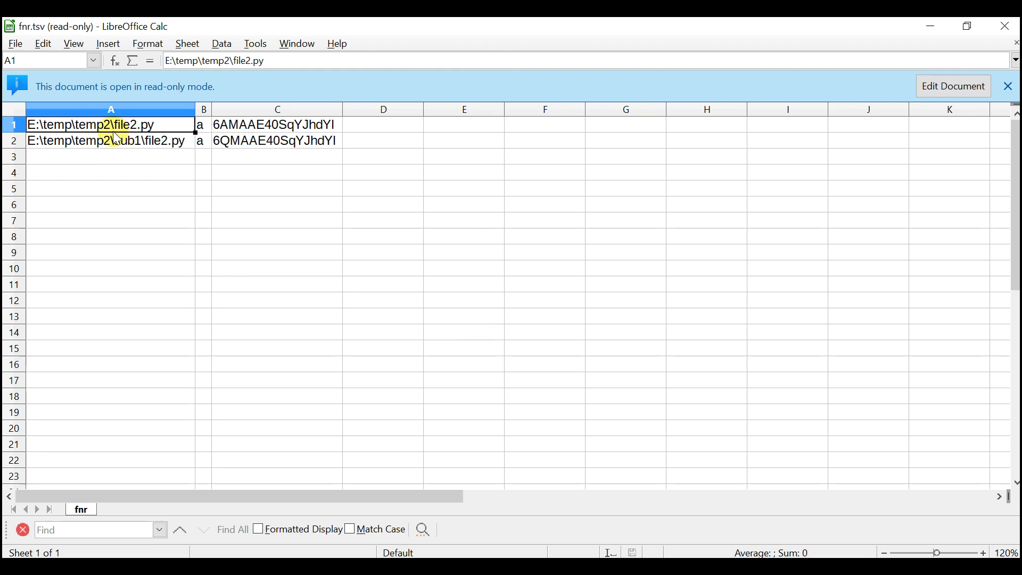
pyautogui.tripleClick(104, 130)
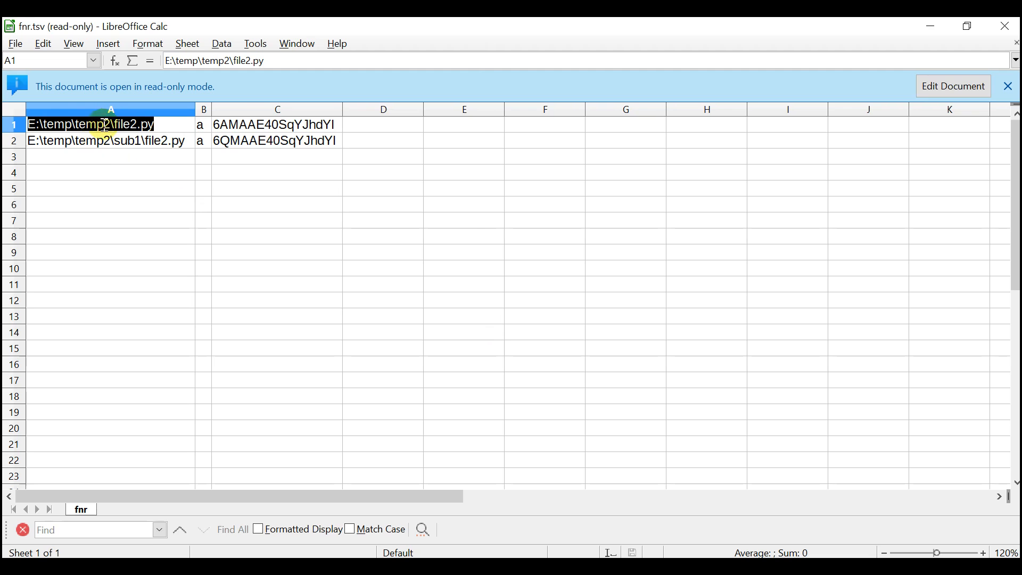
pyautogui.click(96, 171)
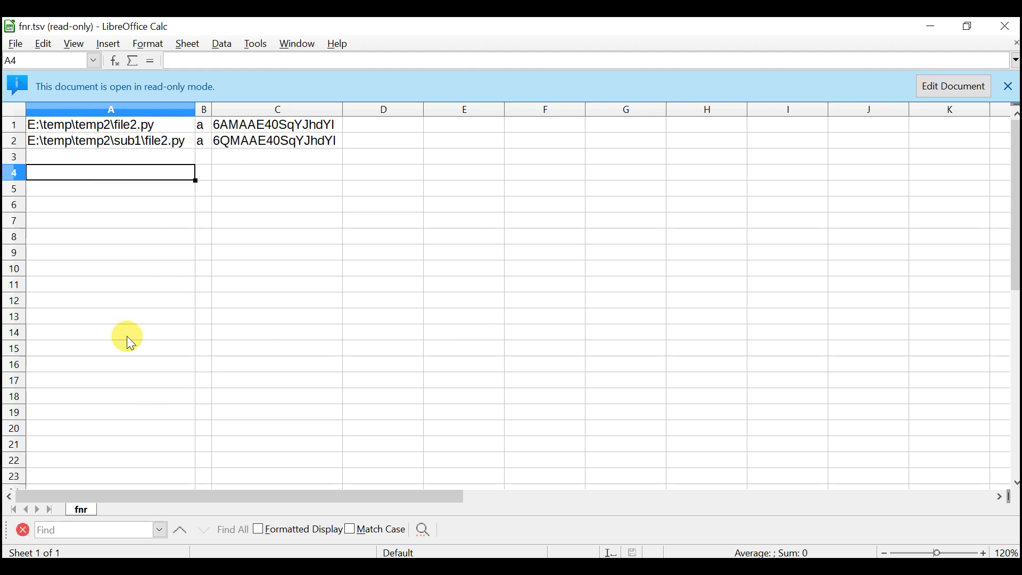